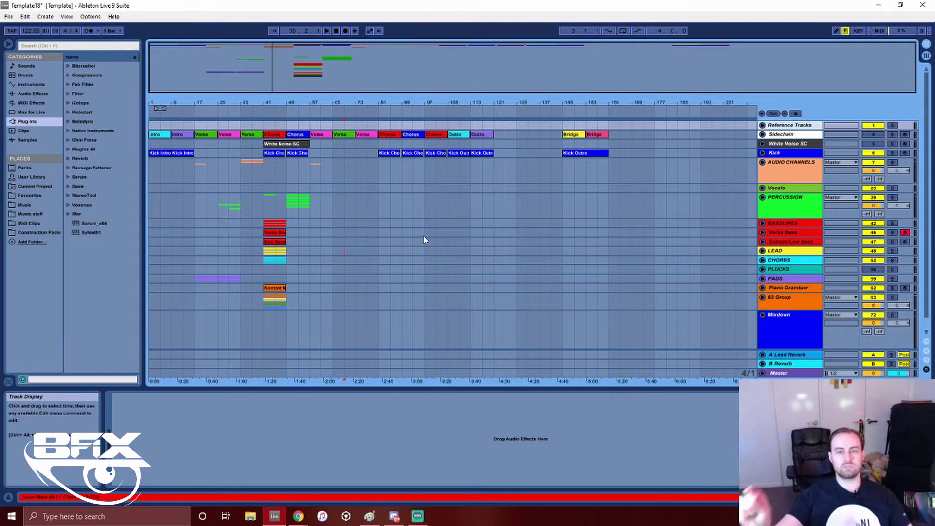
Solo the Reference Tracks group and then the Sidechain track, show the Sidechain track's devices, and unfold it
{"action": "left_click", "coordinate": [893, 125]}
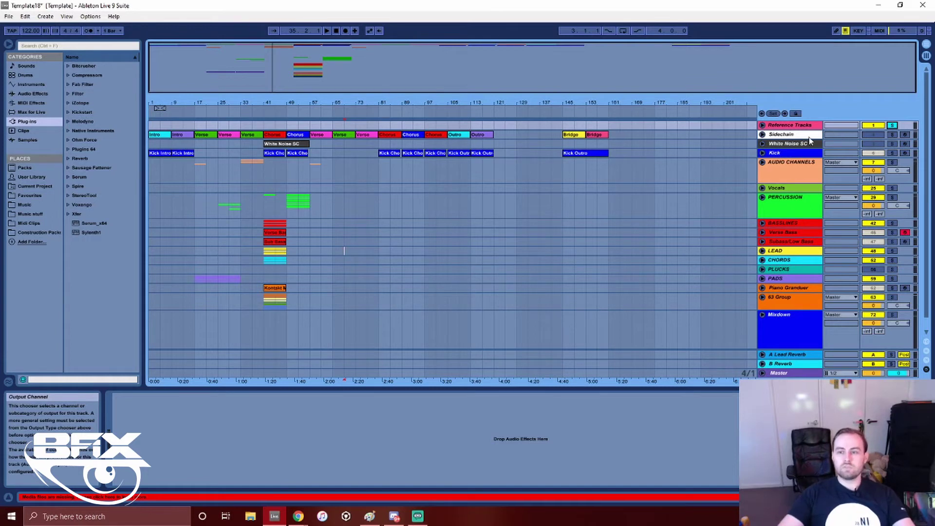
{"action": "left_click", "coordinate": [893, 135]}
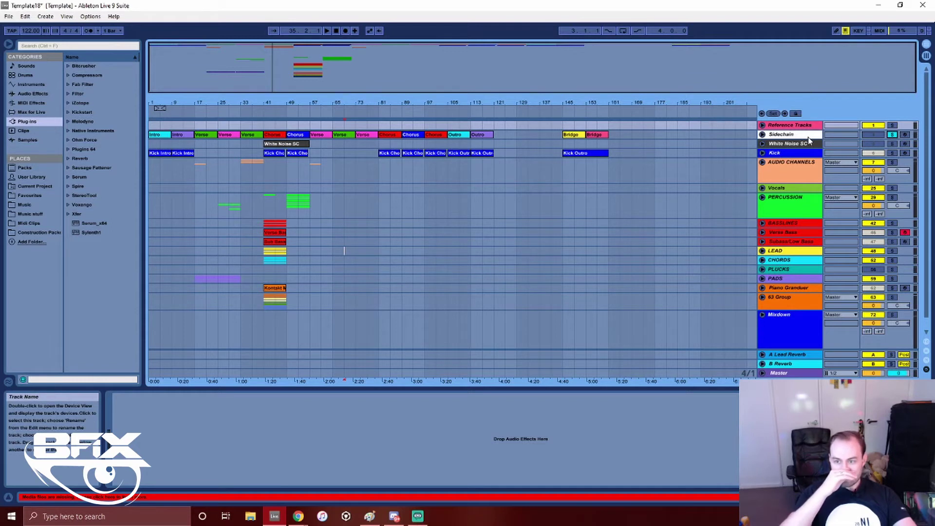
{"action": "left_click", "coordinate": [808, 137]}
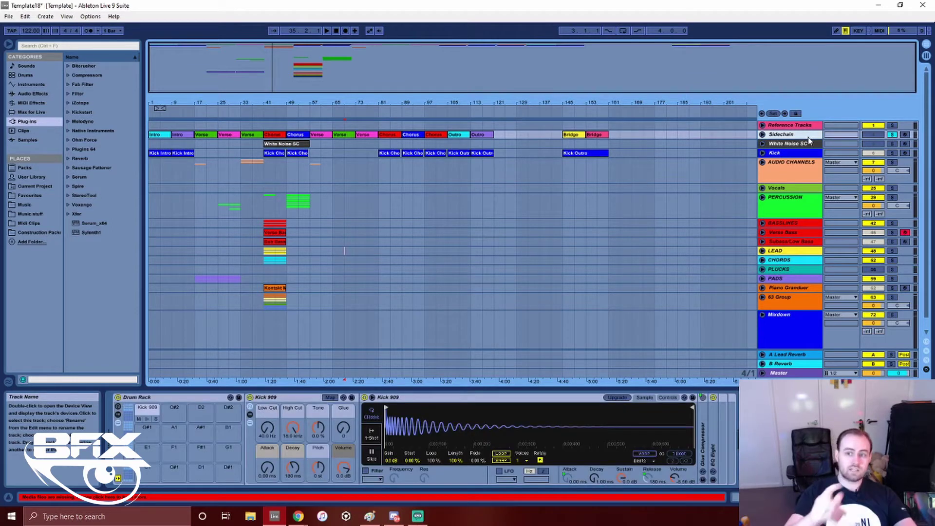
{"action": "left_click", "coordinate": [763, 135]}
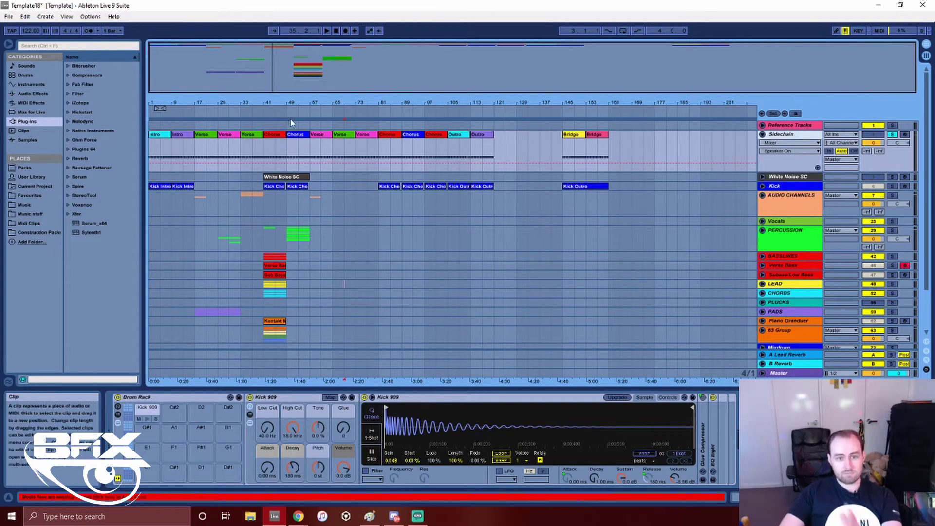
Examine the colour-coded Intro, Verse, Chorus and Outro clips along the Sidechain track, then fold the track
{"action": "left_click_drag", "start_coordinate": [265, 102], "coordinate": [390, 132]}
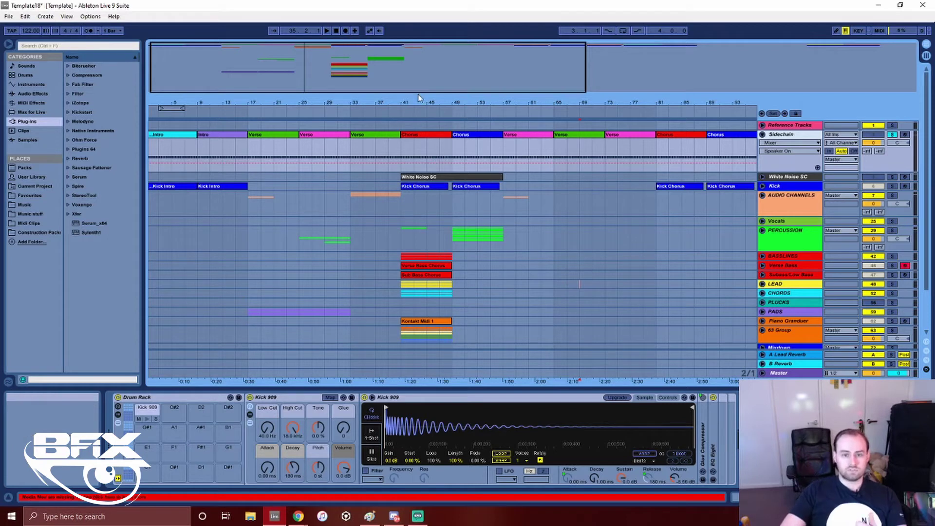
{"action": "left_click_drag", "start_coordinate": [424, 103], "coordinate": [331, 103]}
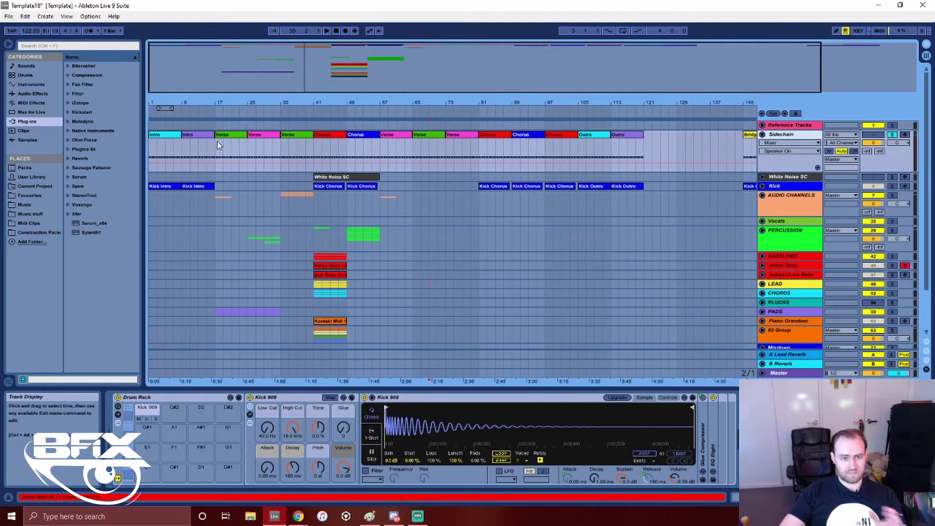
{"action": "left_click", "coordinate": [160, 137]}
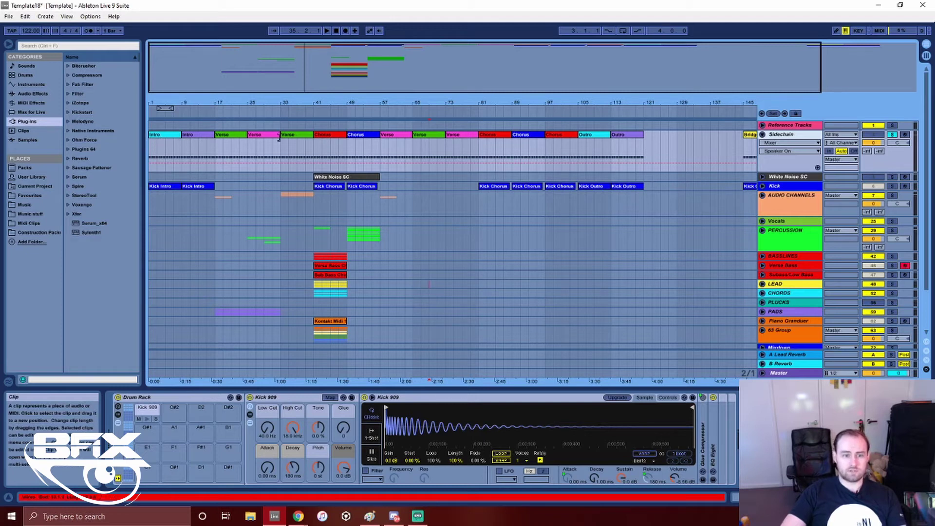
{"action": "left_click", "coordinate": [314, 138]}
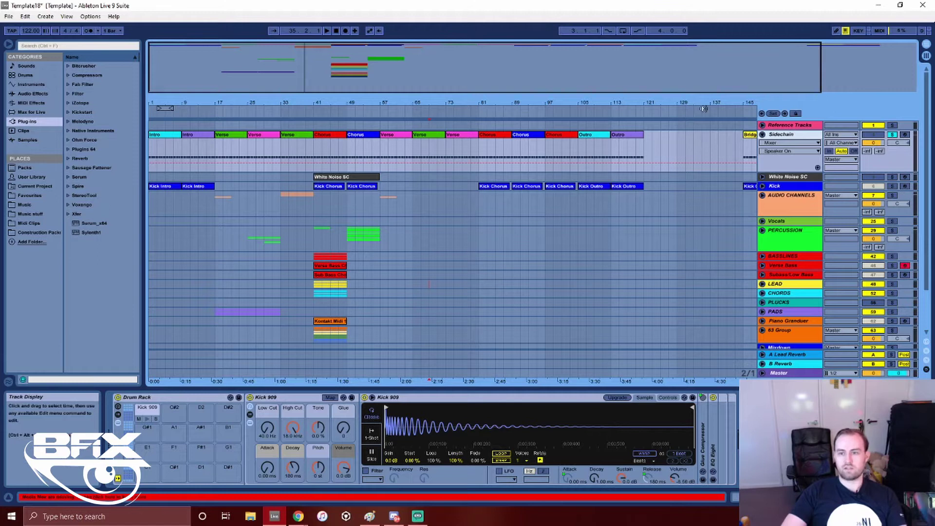
{"action": "left_click_drag", "start_coordinate": [707, 102], "coordinate": [619, 103]}
{"action": "left_click_drag", "start_coordinate": [542, 103], "coordinate": [603, 101]}
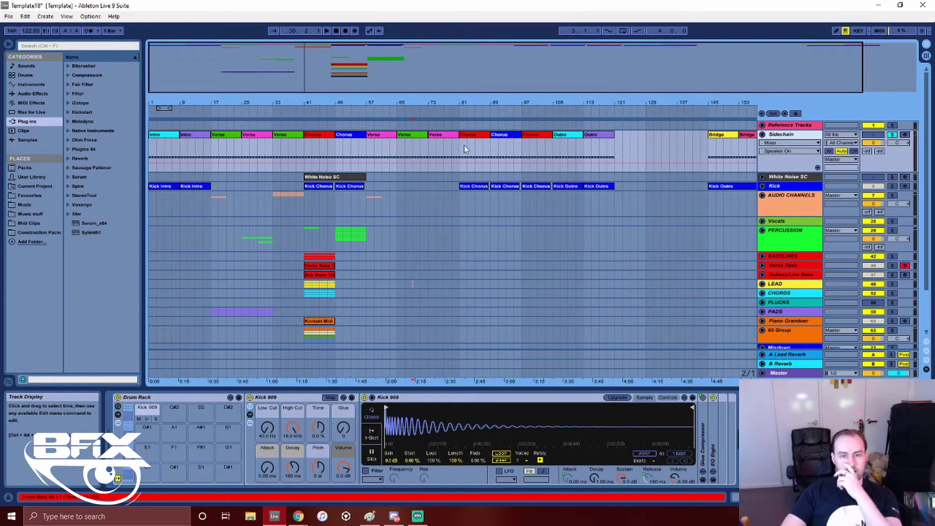
{"action": "left_click", "coordinate": [763, 136]}
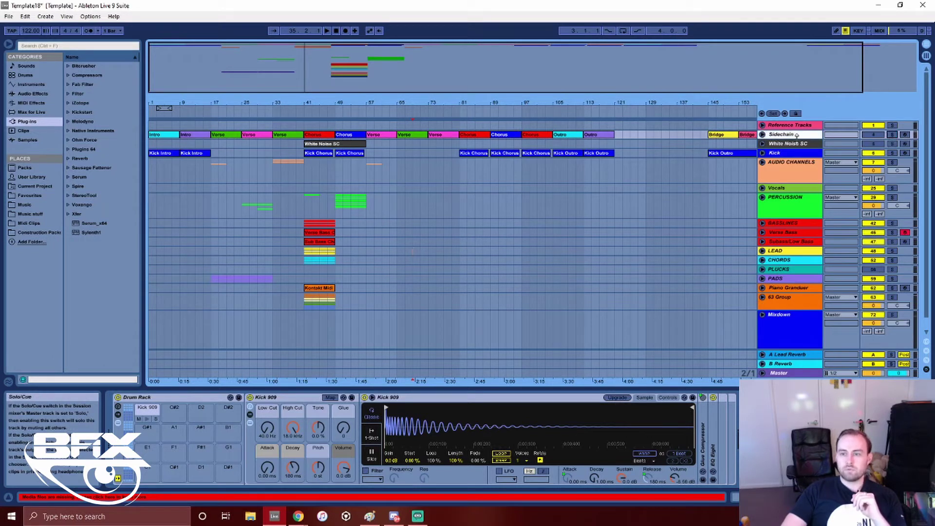
Unfold the White Noise SC track, inspect its clip and device chain at bar 41, and fold it again
{"action": "left_click", "coordinate": [762, 145]}
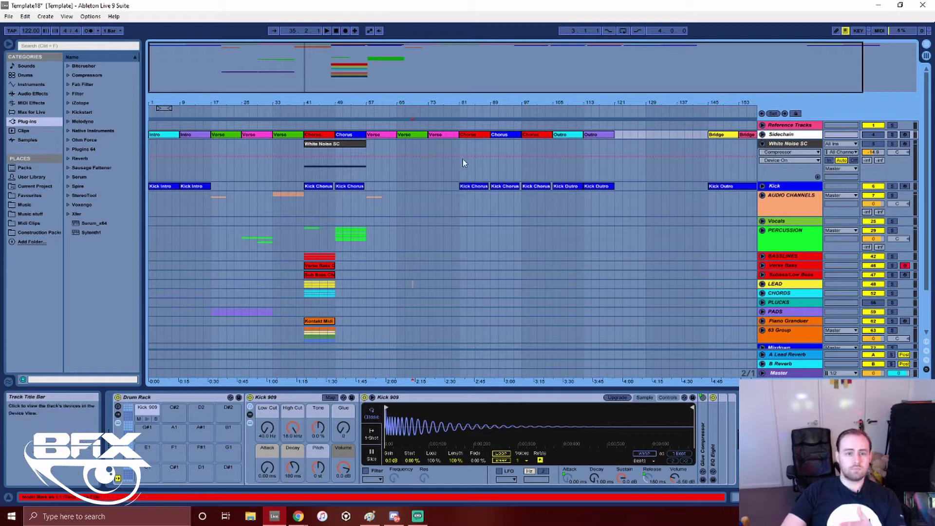
{"action": "left_click", "coordinate": [303, 148]}
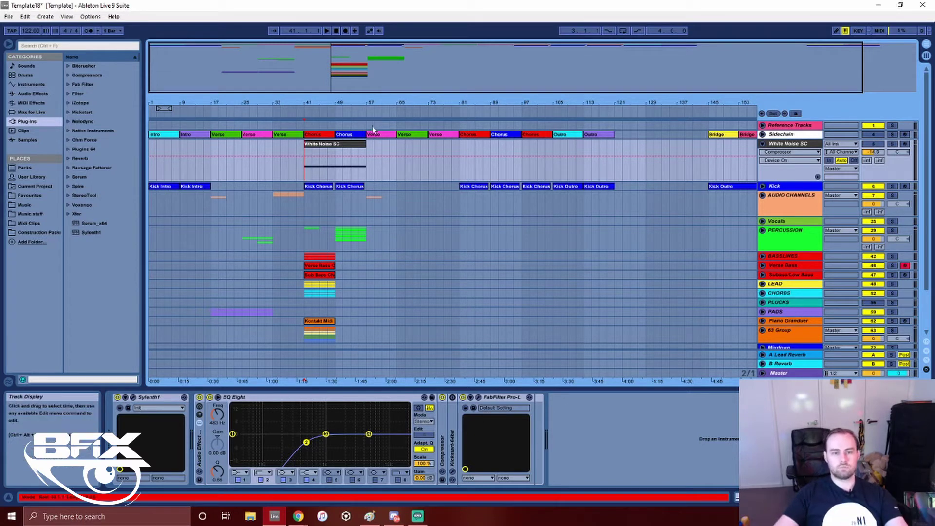
{"action": "left_click", "coordinate": [763, 143]}
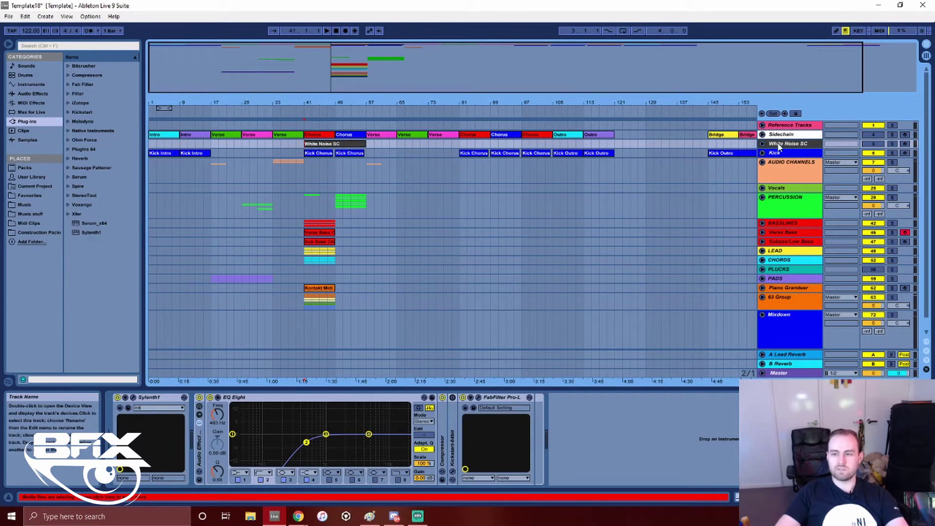
Show the Kick track's drum rack and devices, unfold the track to view its clips, and fold it again
{"action": "left_click", "coordinate": [792, 154]}
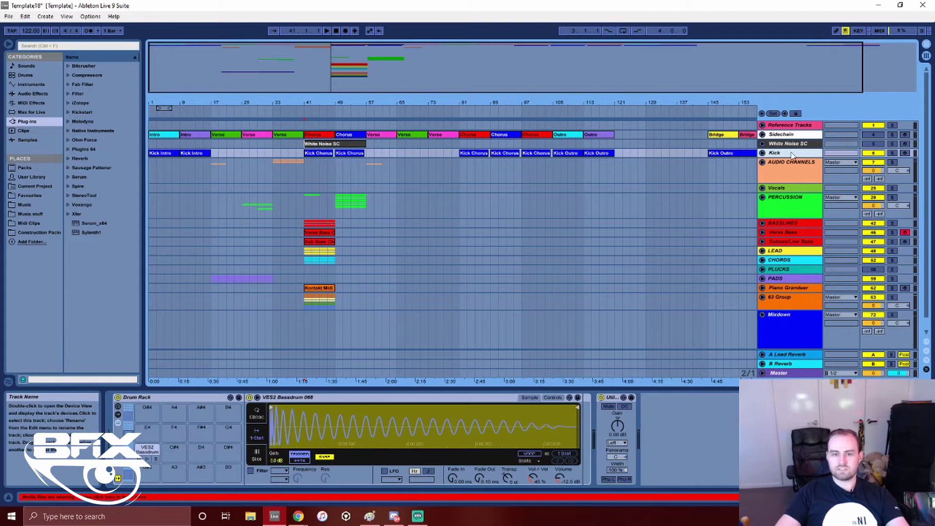
{"action": "left_click", "coordinate": [763, 154]}
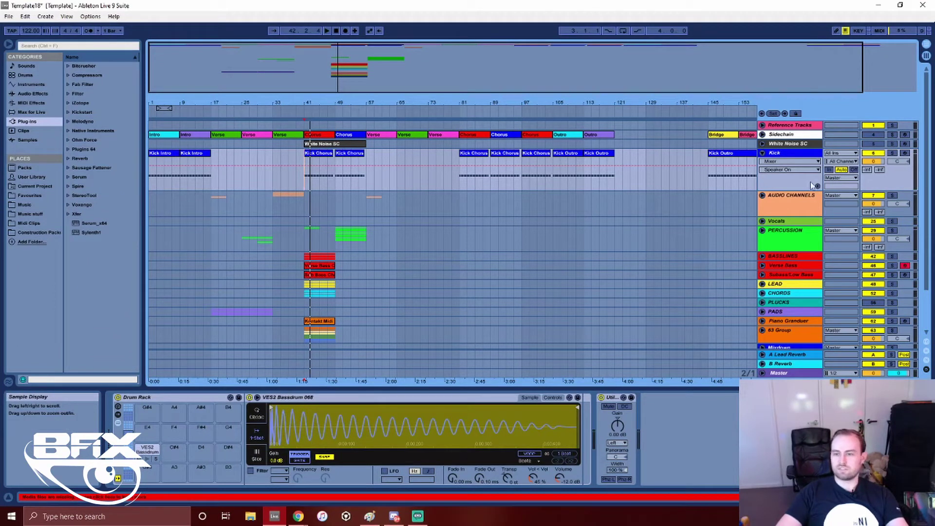
{"action": "left_click", "coordinate": [763, 153]}
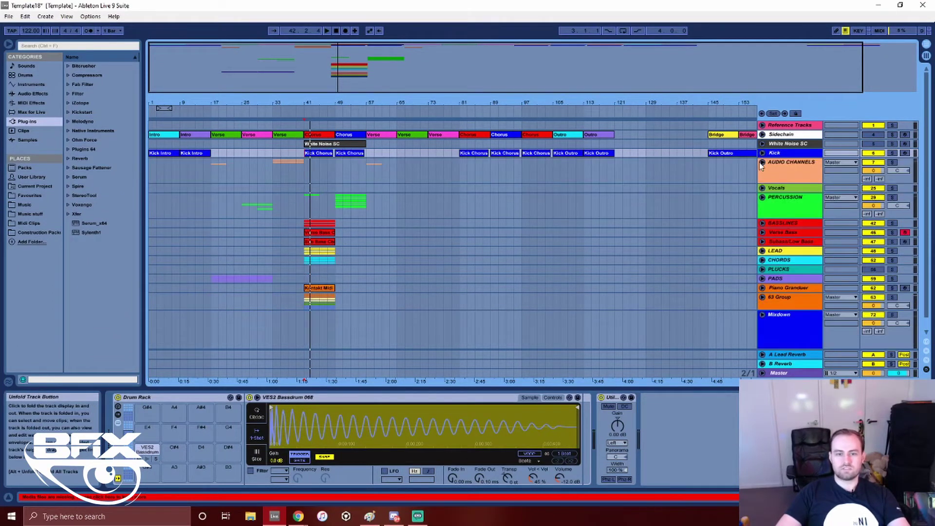
Unfold the AUDIO CHANNELS group, look over its uplifter, sweep and impact tracks around the chorus, and fold the group
{"action": "left_click", "coordinate": [762, 163]}
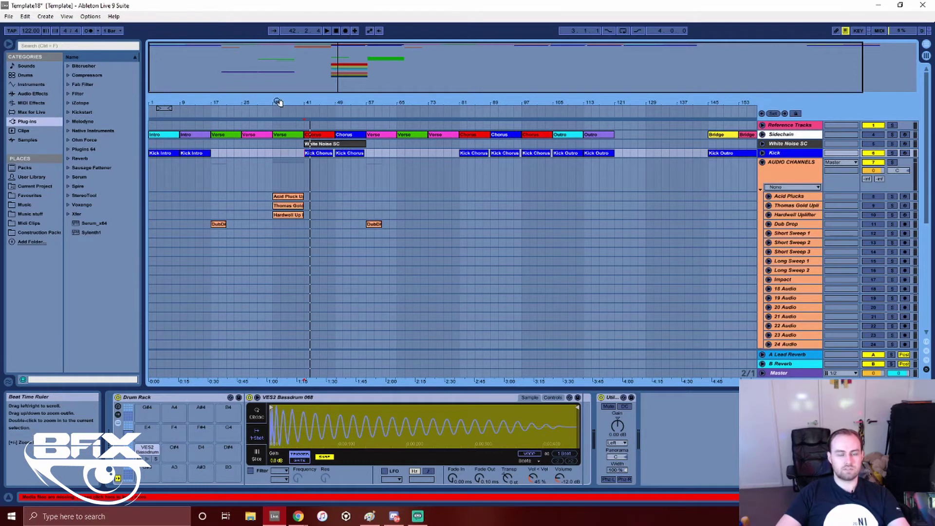
{"action": "left_click_drag", "start_coordinate": [279, 102], "coordinate": [404, 154]}
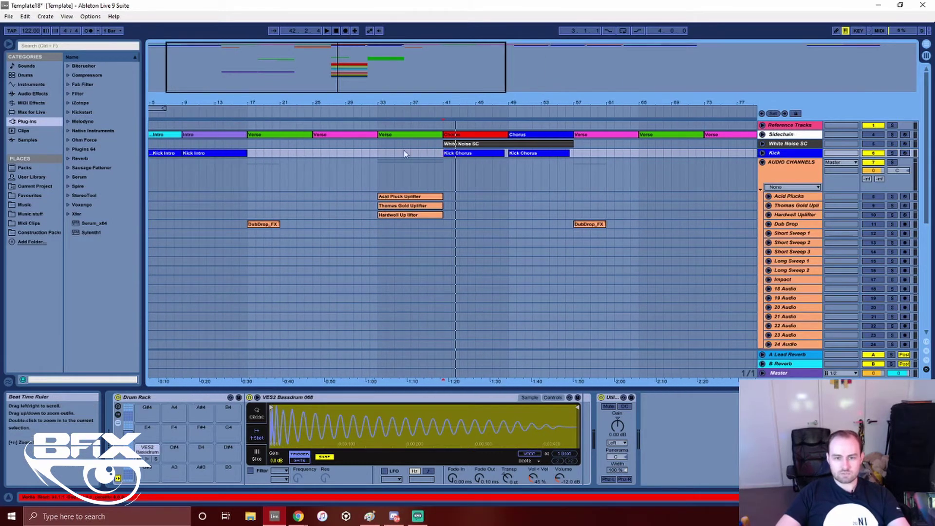
{"action": "scroll", "coordinate": [741, 168], "scroll_direction": "down", "scroll_amount": 2}
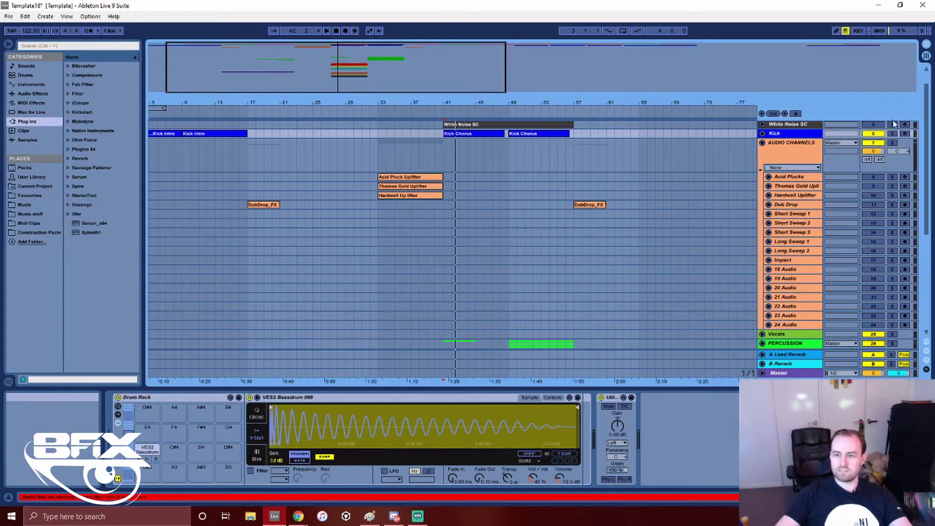
{"action": "left_click", "coordinate": [763, 144]}
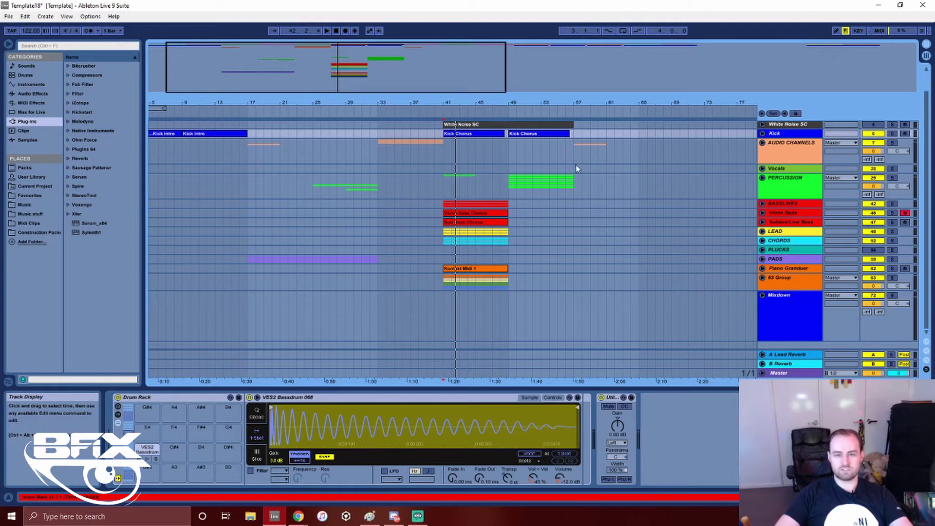
{"action": "scroll", "coordinate": [750, 155], "scroll_direction": "up", "scroll_amount": 2}
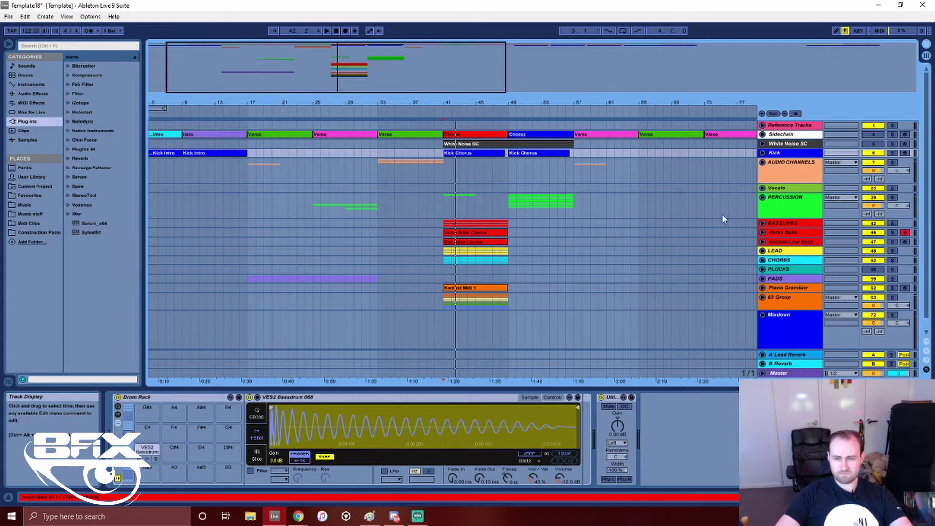
Unfold the Vocals group and check the device chains of tracks 26 Audio, 27 Audio and 28 Audio
{"action": "scroll", "coordinate": [776, 166], "scroll_direction": "down", "scroll_amount": 1}
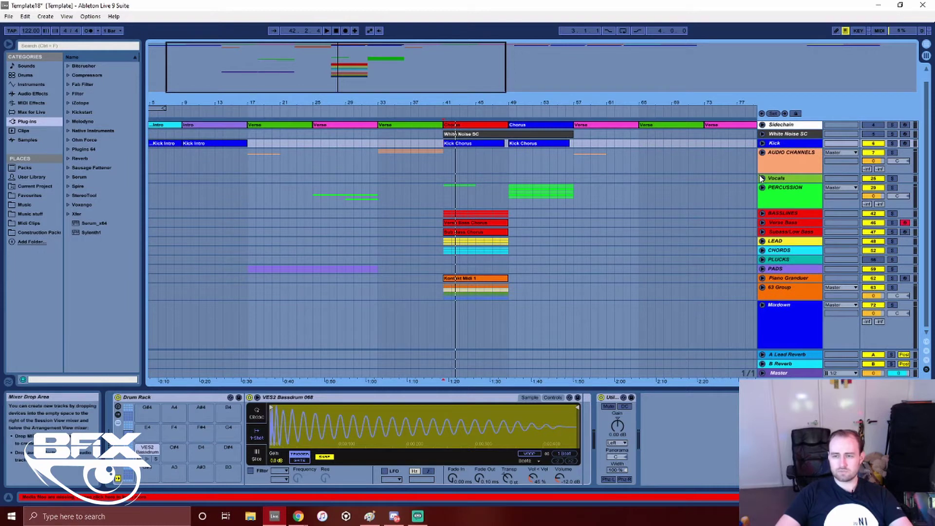
{"action": "left_click", "coordinate": [762, 179]}
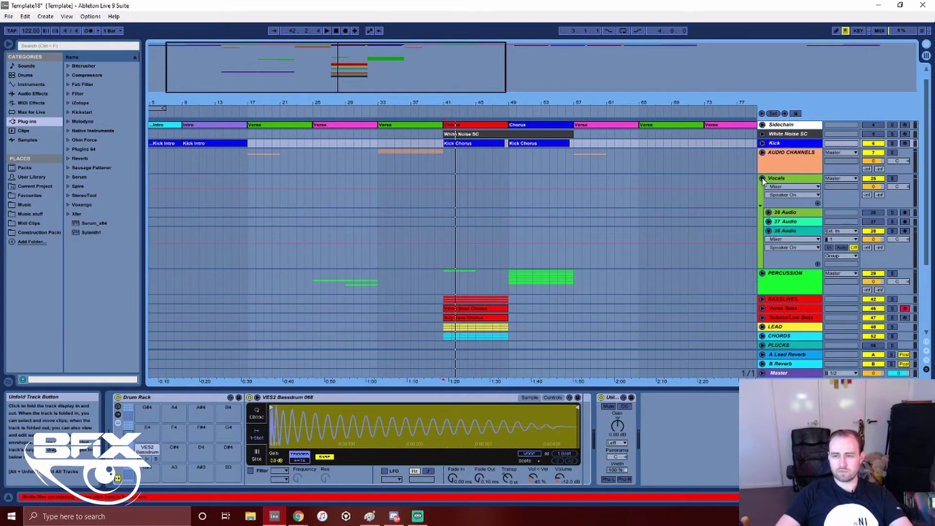
{"action": "left_click", "coordinate": [786, 212]}
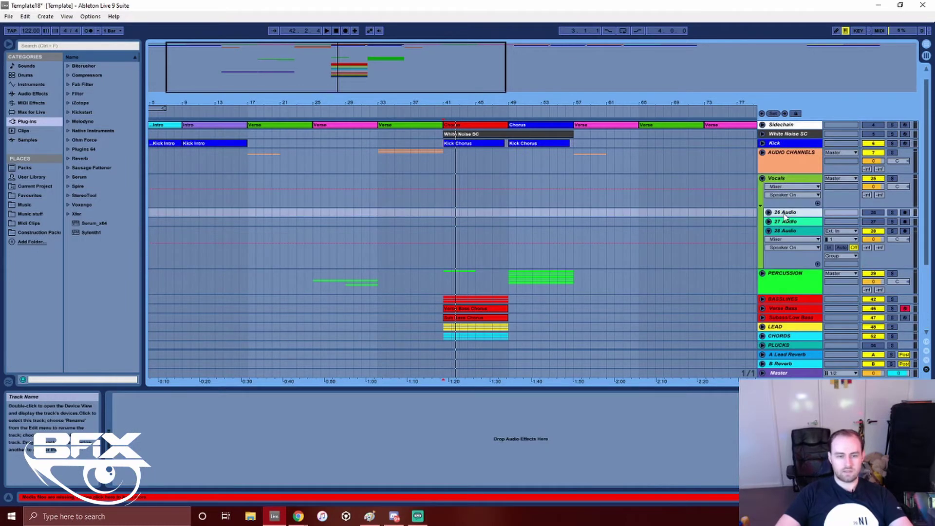
{"action": "left_click", "coordinate": [794, 232]}
{"action": "left_click", "coordinate": [793, 224]}
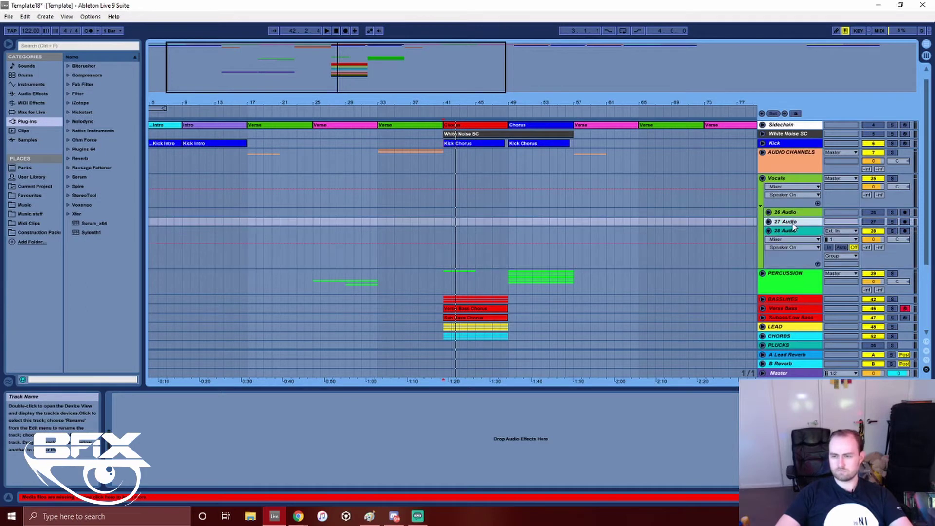
{"action": "left_click", "coordinate": [794, 213]}
{"action": "left_click", "coordinate": [794, 222]}
{"action": "left_click", "coordinate": [790, 232]}
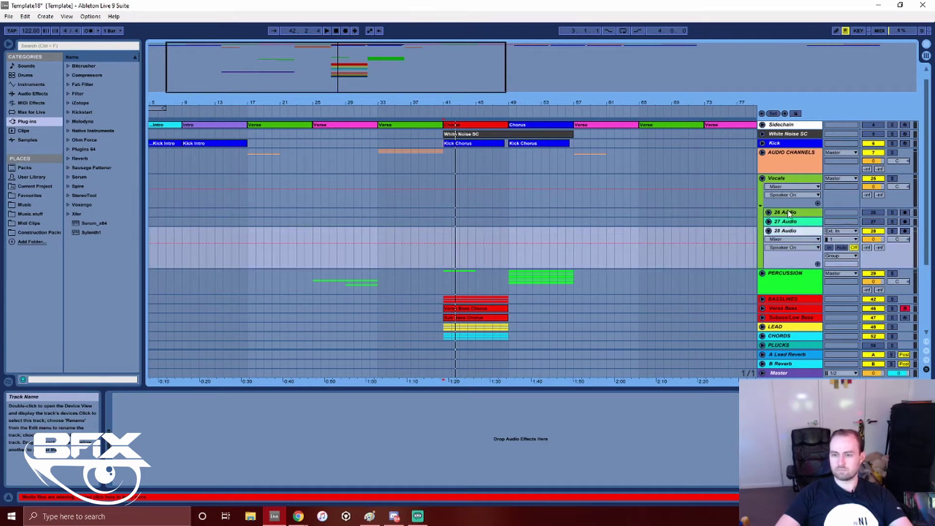
Load Solo Ch Vocal Audio Chain.adg from the User Library's B-Fix Audio Presets onto track 26 Audio and close the plug-in windows
{"action": "left_click", "coordinate": [789, 213]}
{"action": "left_click", "coordinate": [33, 94]}
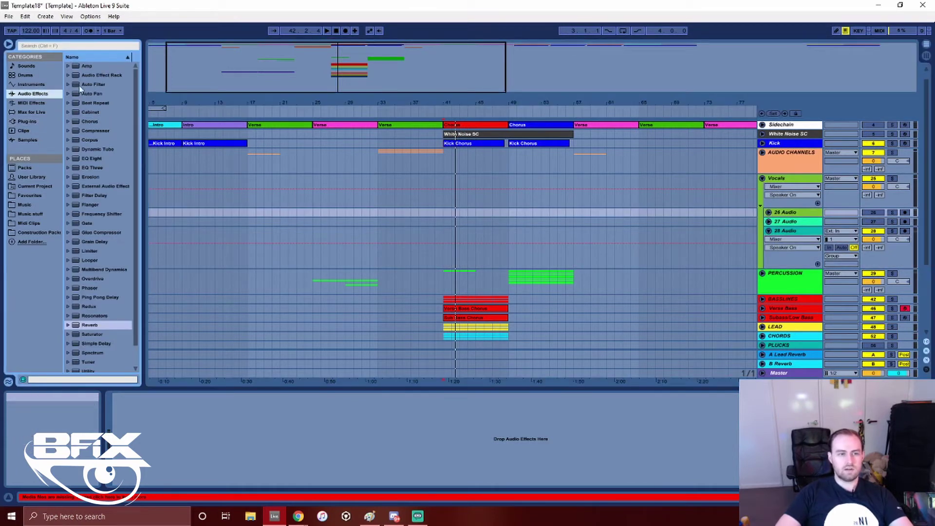
{"action": "left_click", "coordinate": [32, 177]}
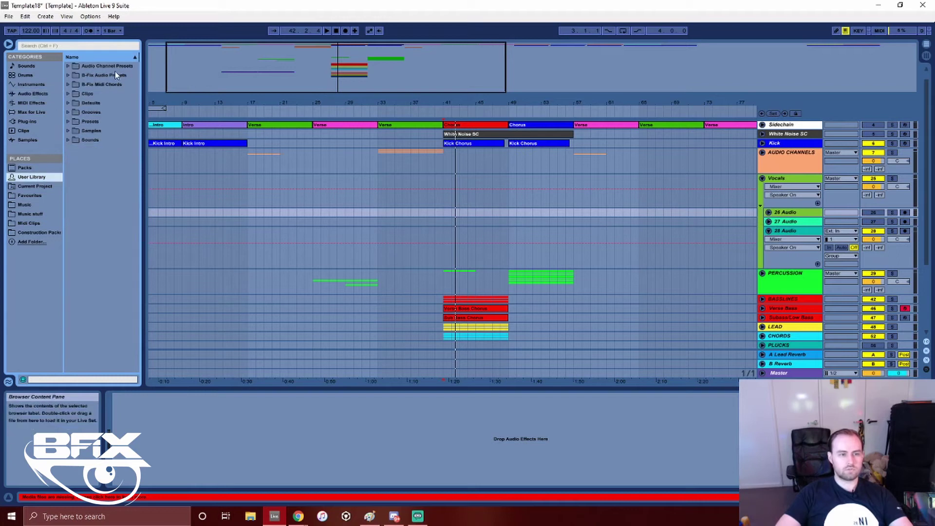
{"action": "left_click", "coordinate": [75, 66]}
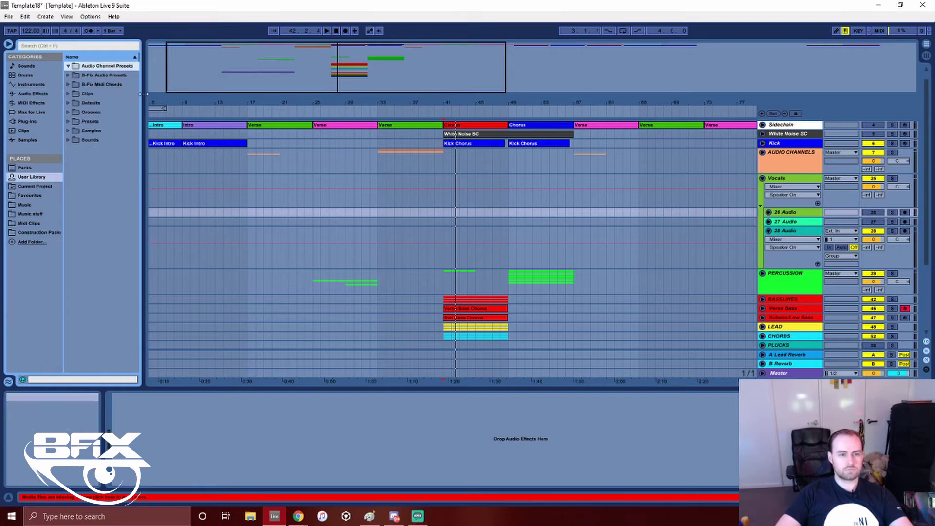
{"action": "left_click_drag", "start_coordinate": [142, 92], "coordinate": [203, 92]}
{"action": "left_click", "coordinate": [75, 76]}
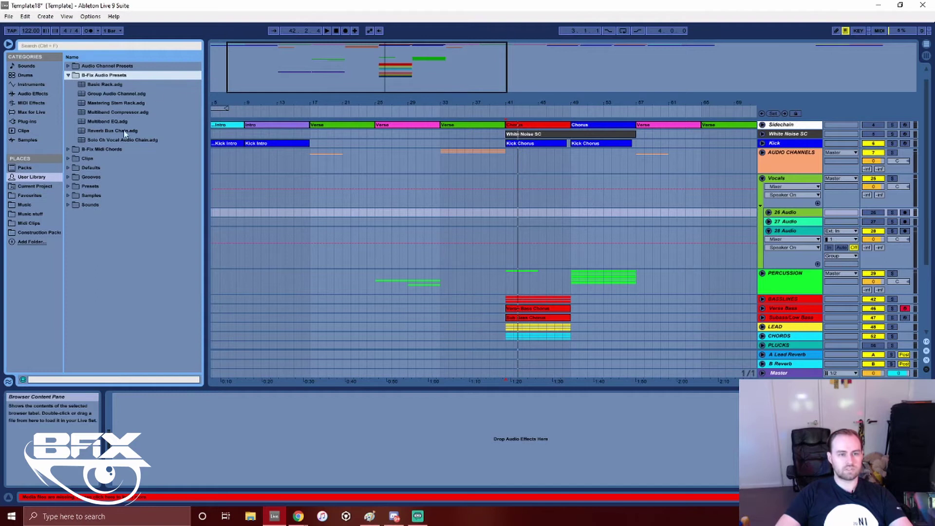
{"action": "left_click", "coordinate": [117, 140]}
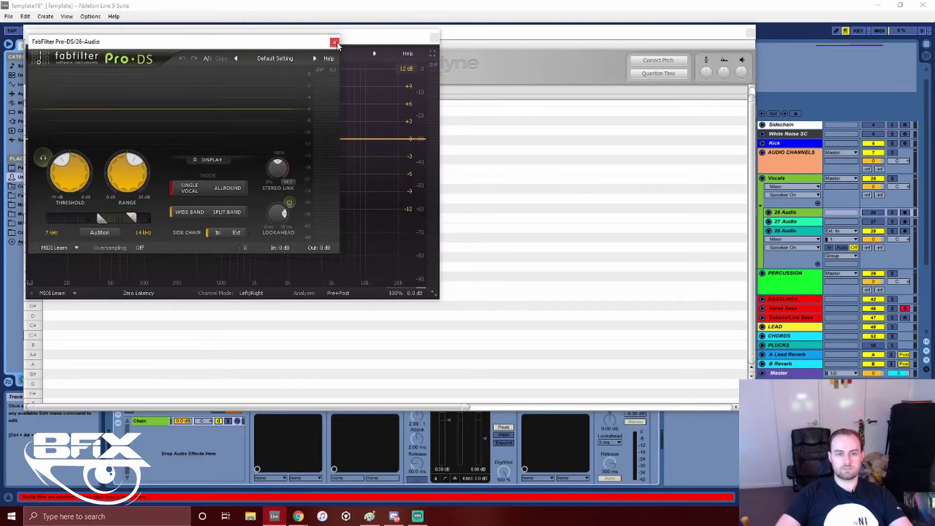
{"action": "left_click", "coordinate": [433, 37]}
{"action": "left_click", "coordinate": [462, 127]}
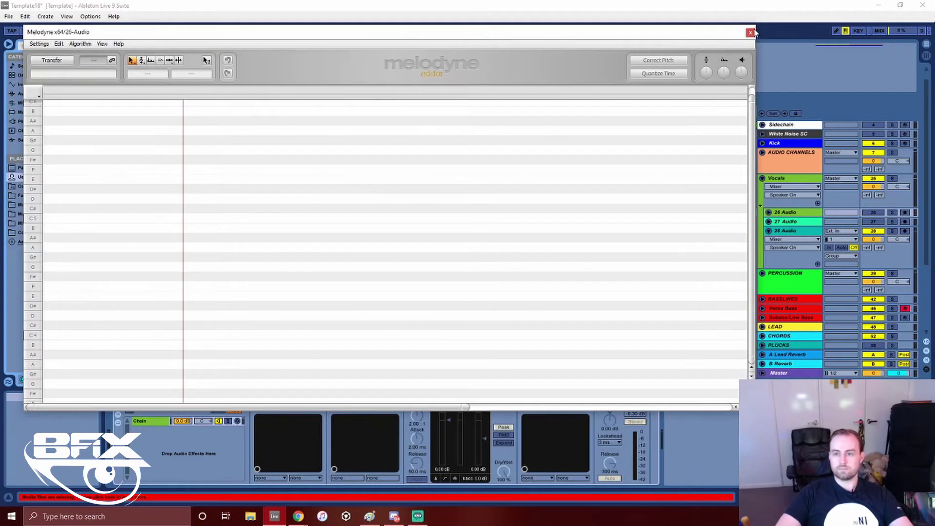
{"action": "left_click", "coordinate": [751, 33]}
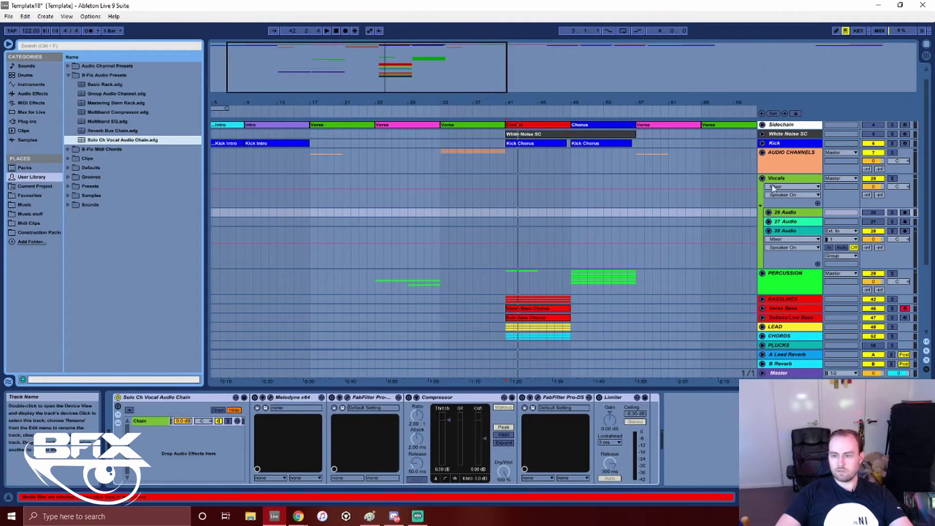
Fold the Vocals group and unfold the PERCUSSION group to look over its drum tracks and clips
{"action": "left_click", "coordinate": [762, 178]}
{"action": "left_click", "coordinate": [762, 188]}
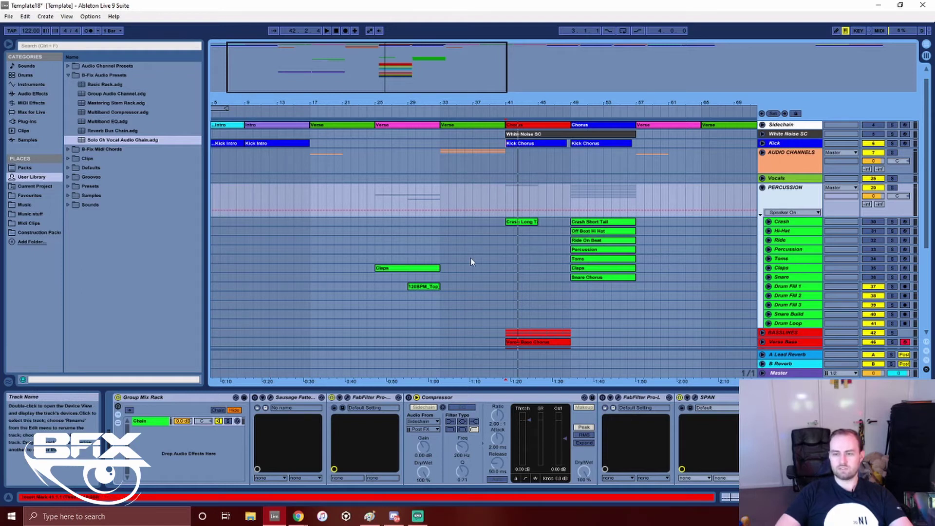
{"action": "scroll", "coordinate": [482, 208], "scroll_direction": "down", "scroll_amount": 3}
{"action": "scroll", "coordinate": [482, 208], "scroll_direction": "down", "scroll_amount": 3}
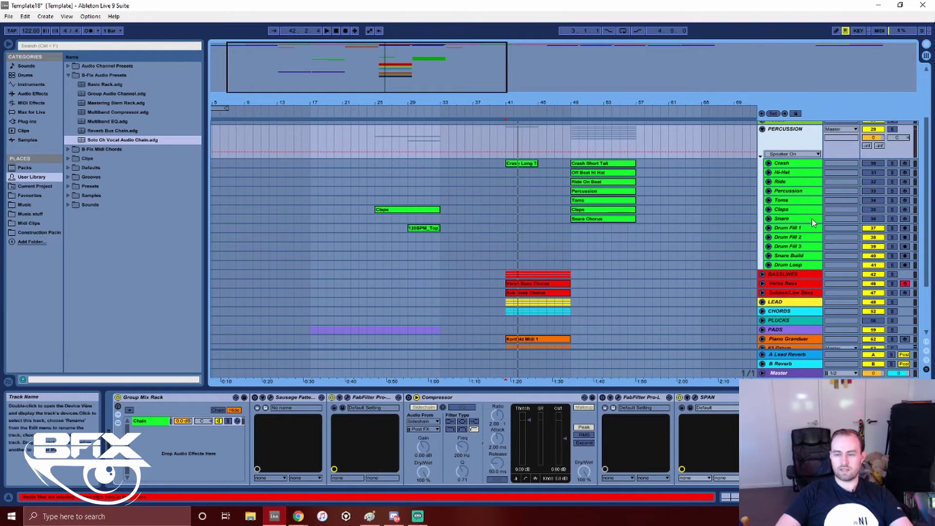
Unfold the Crash, Percussion and Hi-Hat tracks of the PERCUSSION group to view their clips, and fold them again
{"action": "scroll", "coordinate": [800, 226], "scroll_direction": "up", "scroll_amount": 2}
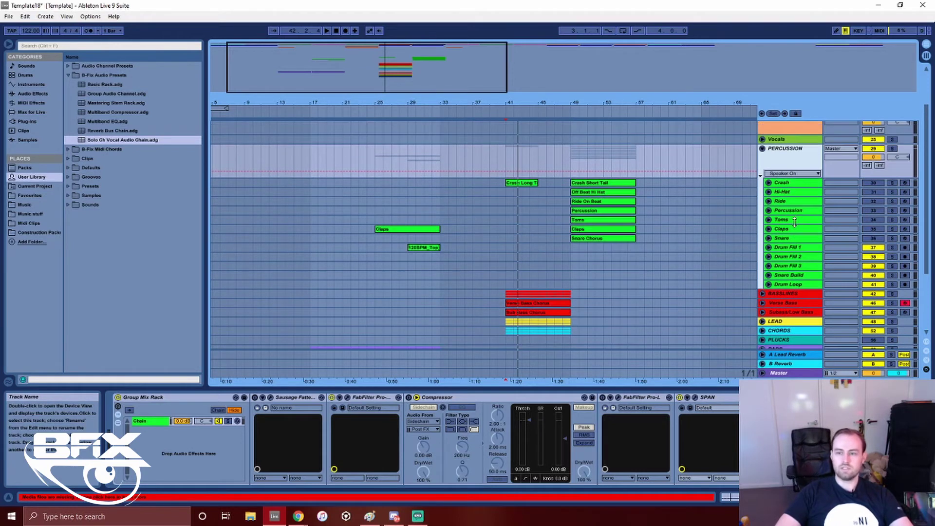
{"action": "scroll", "coordinate": [658, 207], "scroll_direction": "up", "scroll_amount": 2}
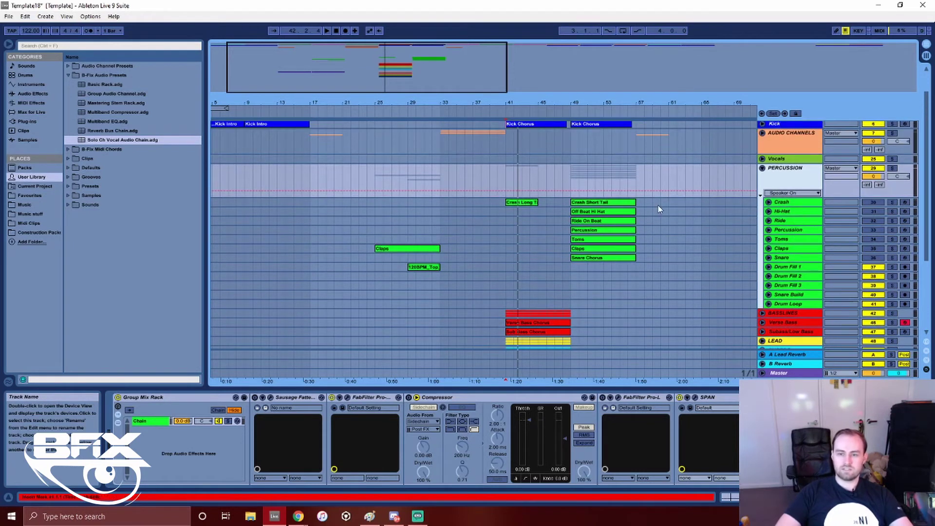
{"action": "left_click", "coordinate": [768, 202]}
{"action": "left_click", "coordinate": [770, 263]}
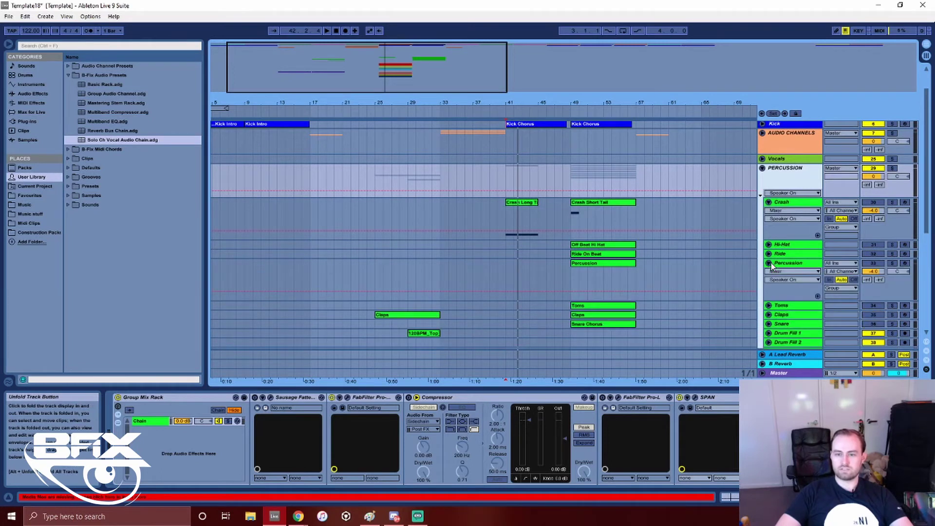
{"action": "left_click", "coordinate": [769, 262]}
{"action": "left_click", "coordinate": [768, 244]}
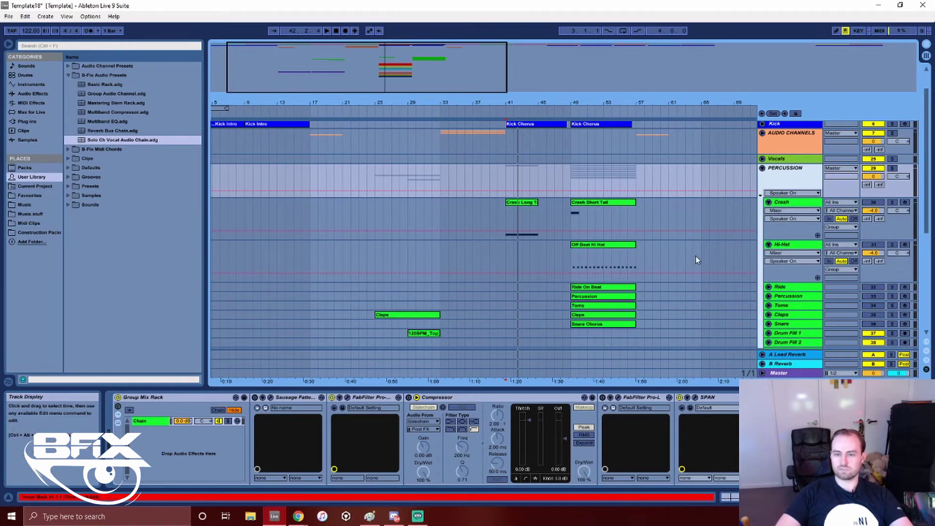
{"action": "left_click", "coordinate": [770, 246]}
{"action": "left_click", "coordinate": [768, 244]}
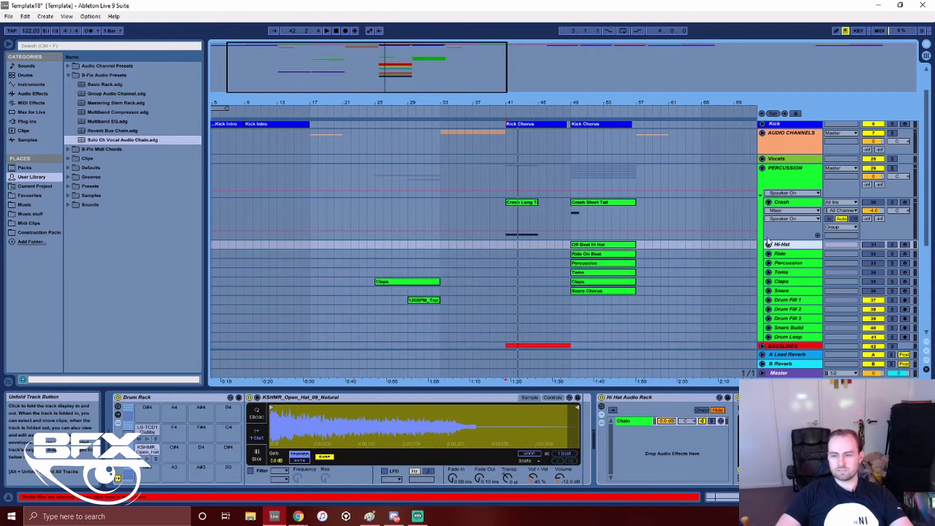
{"action": "left_click", "coordinate": [769, 201]}
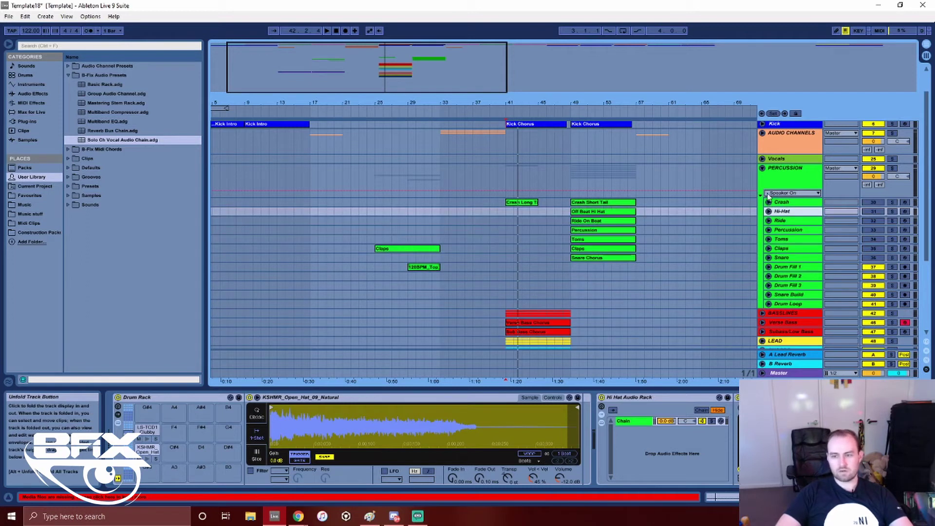
Check the device chains of the PERCUSSION group and its Percussion track, and fold the group
{"action": "left_click", "coordinate": [762, 167]}
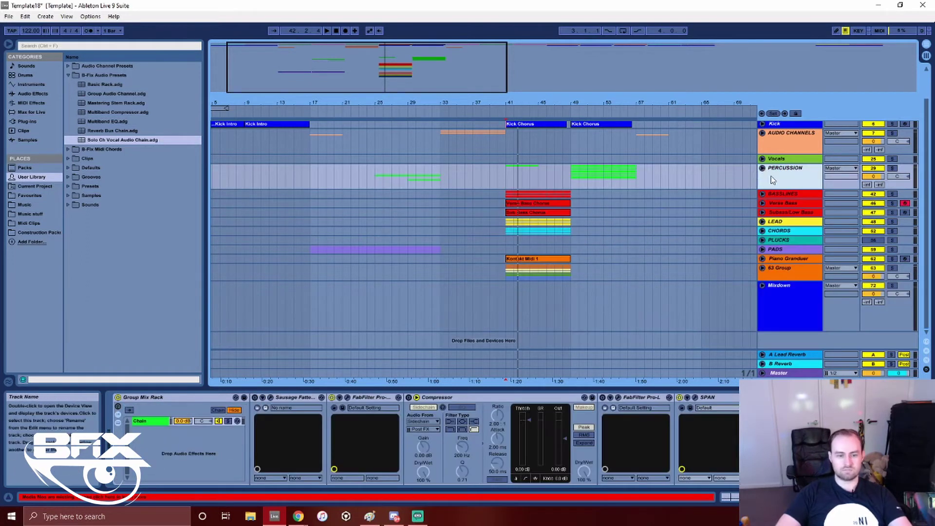
{"action": "left_click", "coordinate": [763, 168]}
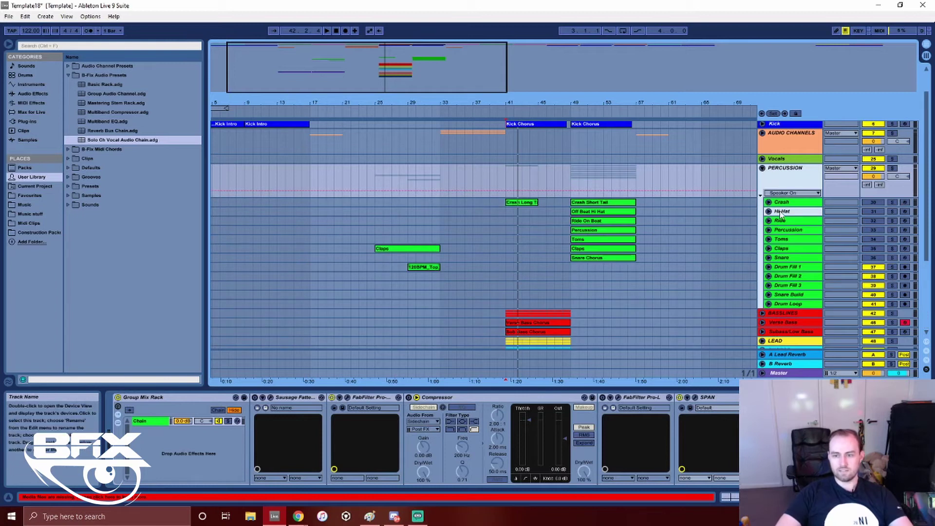
{"action": "left_click", "coordinate": [793, 232]}
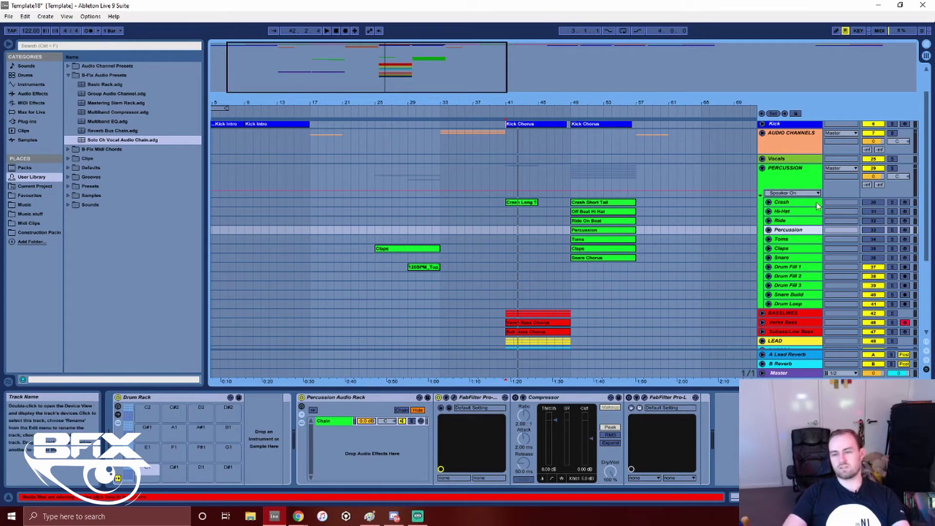
{"action": "left_click", "coordinate": [763, 168]}
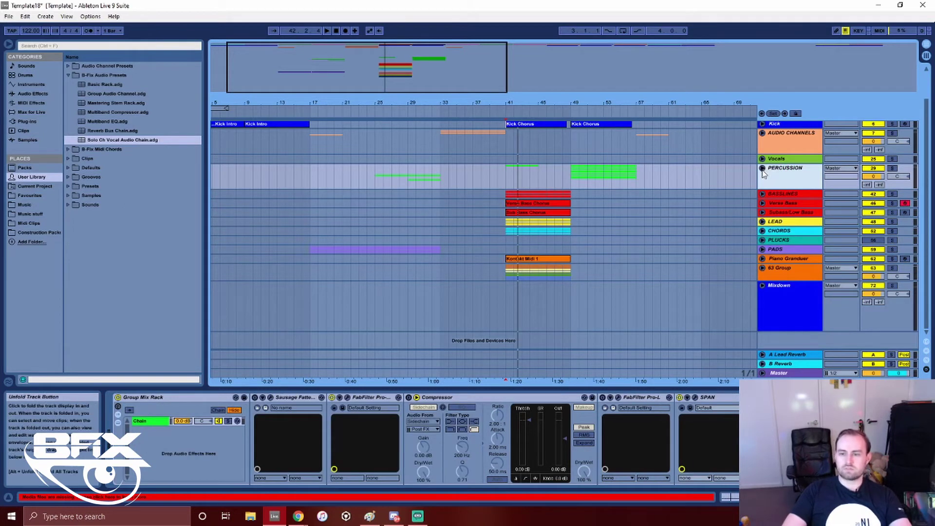
Unfold the BASSLINES group to look over its Sylenth, Massive and Spire bass tracks and group device chain, and fold it
{"action": "left_click", "coordinate": [762, 194]}
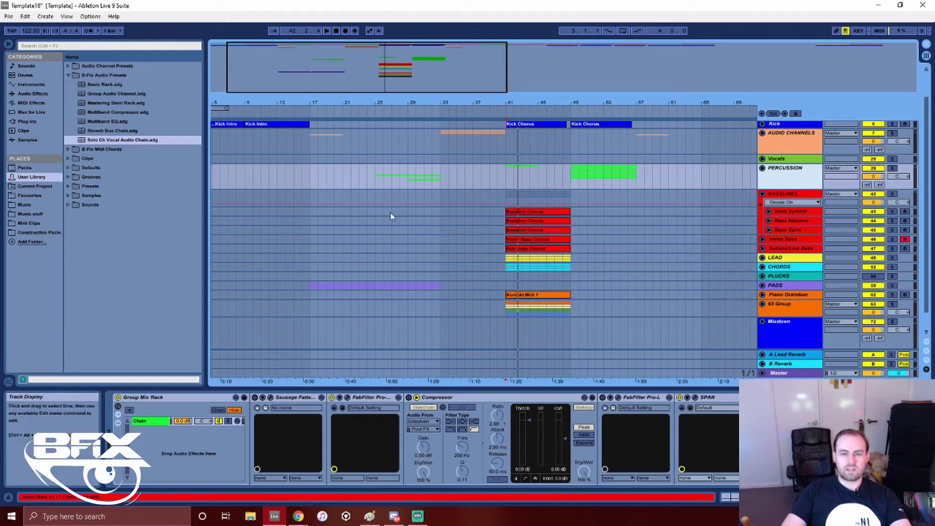
{"action": "left_click", "coordinate": [762, 169]}
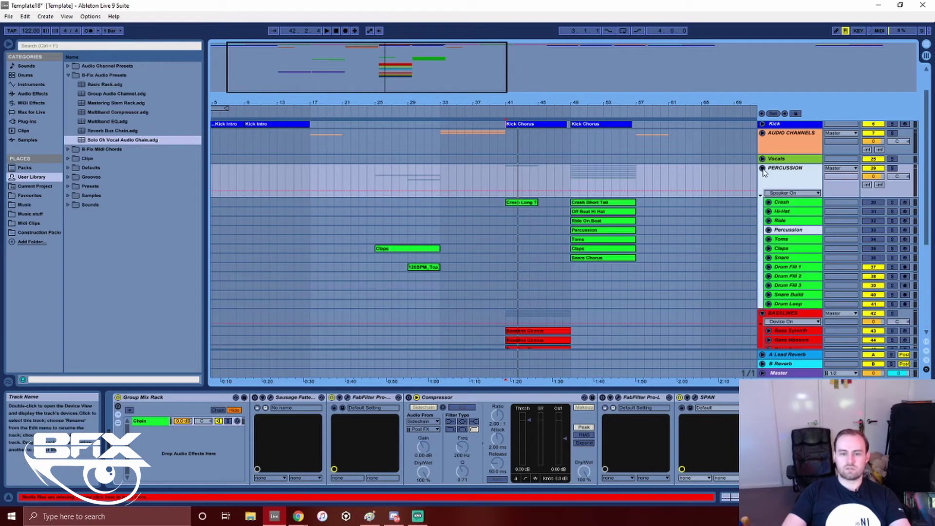
{"action": "left_click", "coordinate": [763, 169]}
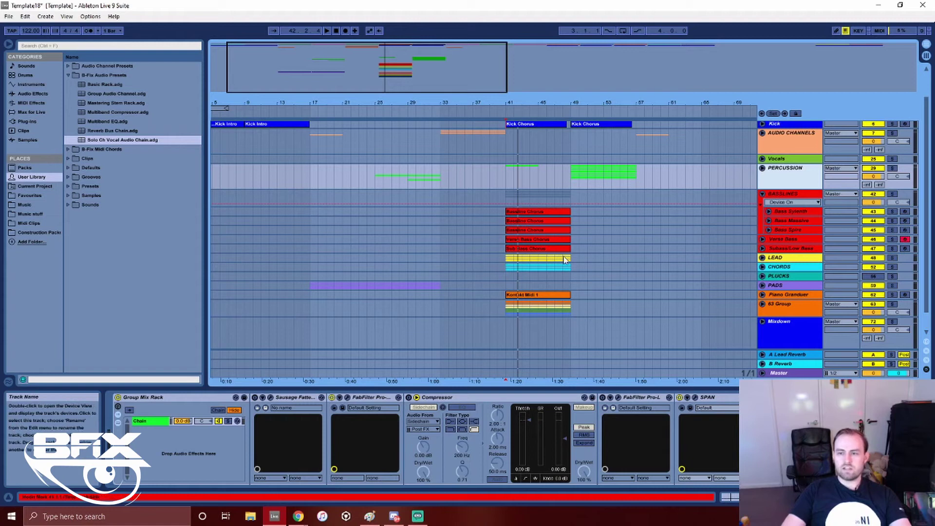
{"action": "scroll", "coordinate": [663, 215], "scroll_direction": "down", "scroll_amount": 1}
{"action": "scroll", "coordinate": [653, 215], "scroll_direction": "up", "scroll_amount": 1}
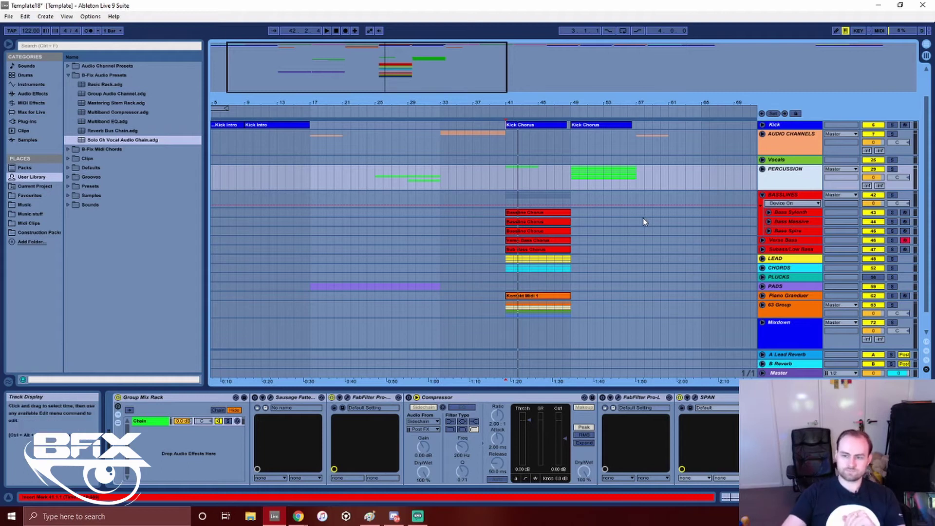
{"action": "scroll", "coordinate": [643, 218], "scroll_direction": "down", "scroll_amount": 2}
{"action": "left_click", "coordinate": [768, 177]}
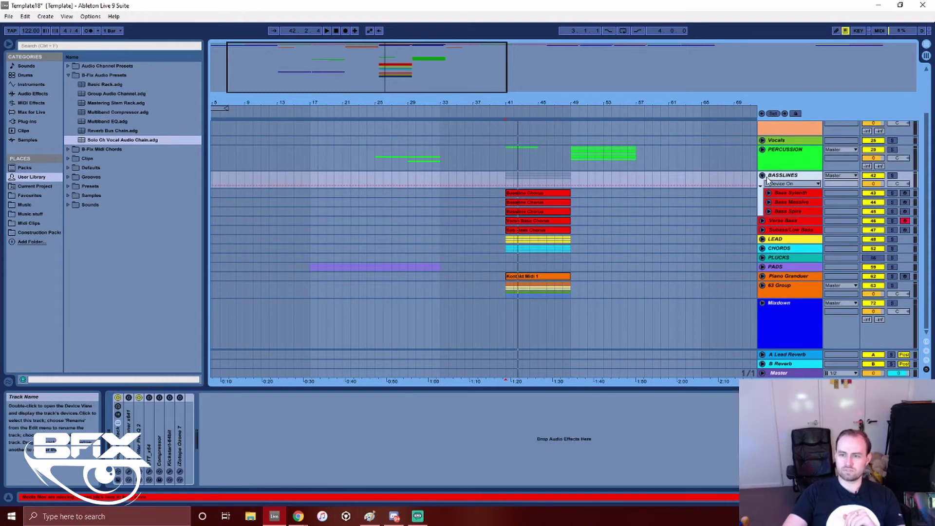
{"action": "left_click", "coordinate": [762, 176]}
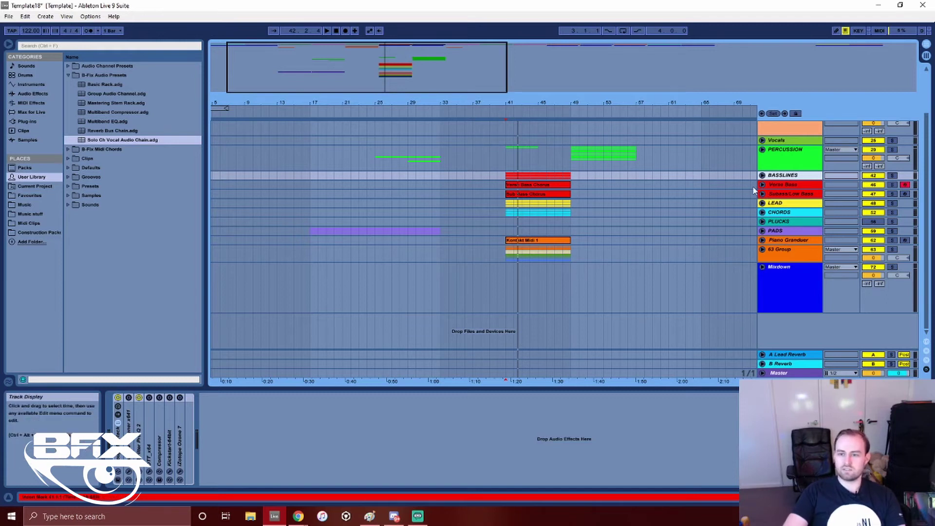
Show the Verse Bass device chain and move the track's clip from the chorus to bar 20 in the verse
{"action": "left_click", "coordinate": [777, 185]}
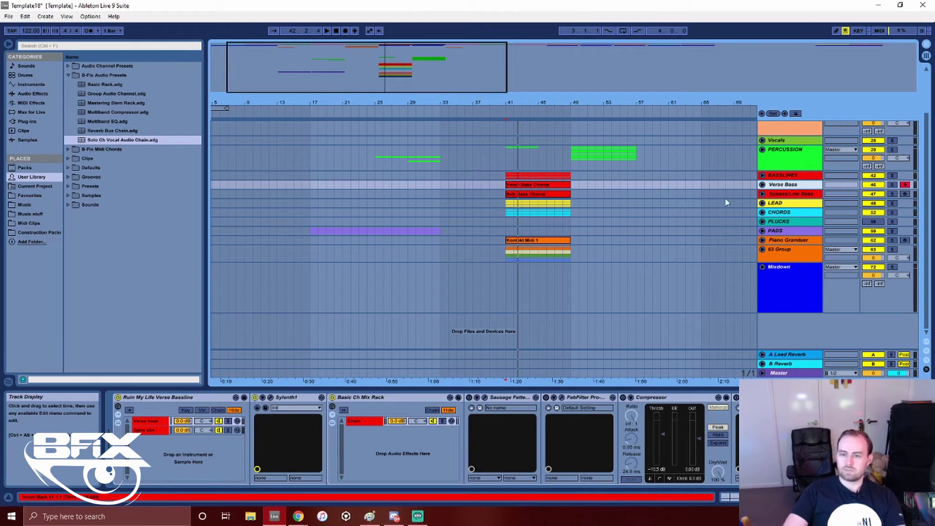
{"action": "left_click_drag", "start_coordinate": [551, 186], "coordinate": [368, 185]}
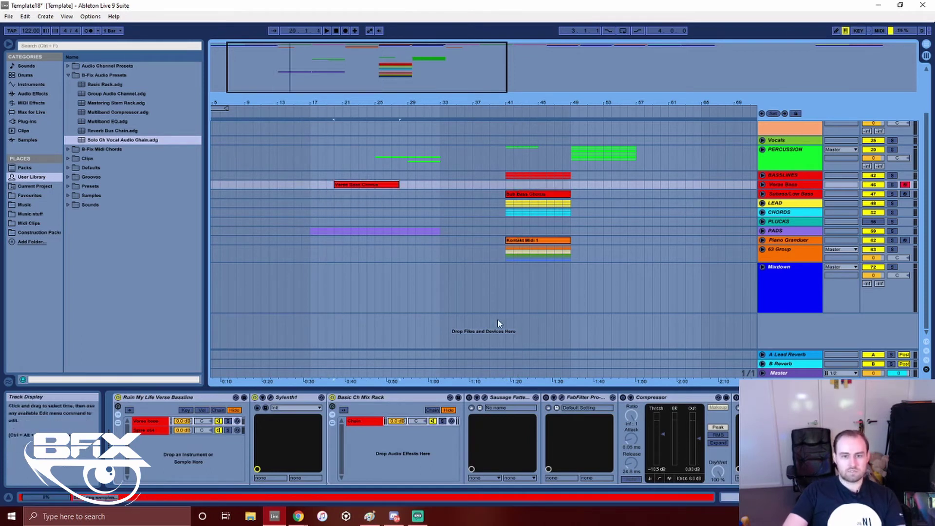
Unfold the Subbass/Low Bass track and increase its height to examine it
{"action": "left_click", "coordinate": [763, 195]}
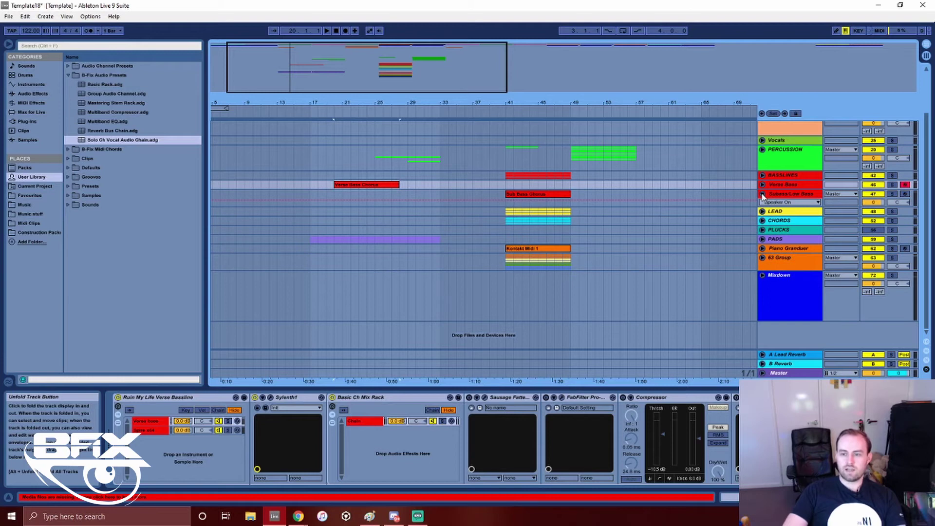
{"action": "left_click_drag", "start_coordinate": [806, 207], "coordinate": [802, 273]}
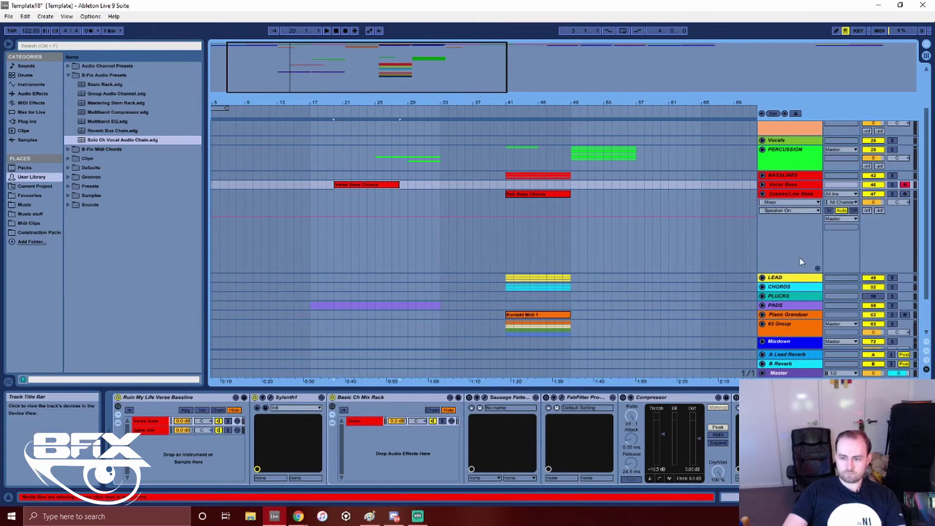
{"action": "left_click", "coordinate": [802, 260]}
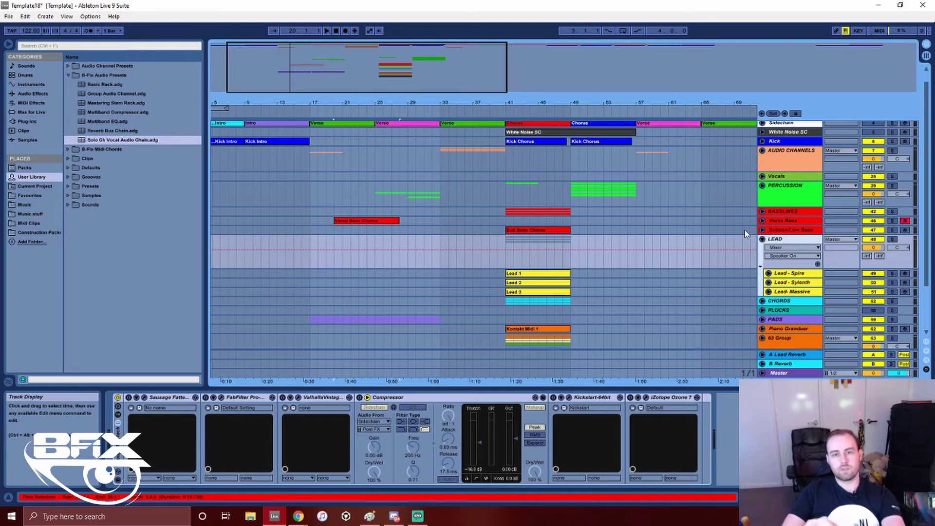
Record-arm Lead - Spire, Lead - Sylenth and Lead- Massive in turn to audition their sounds, and fold the LEAD group
{"action": "left_click", "coordinate": [763, 239]}
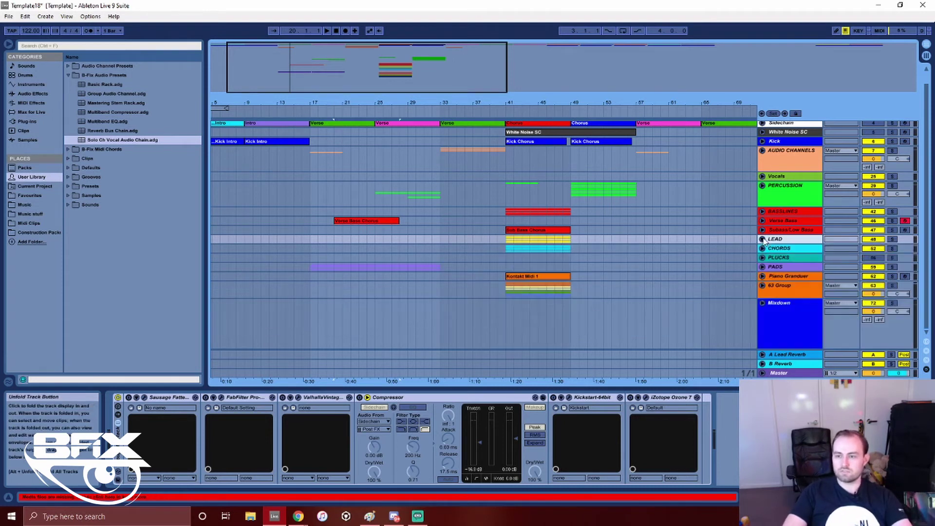
{"action": "left_click", "coordinate": [763, 239]}
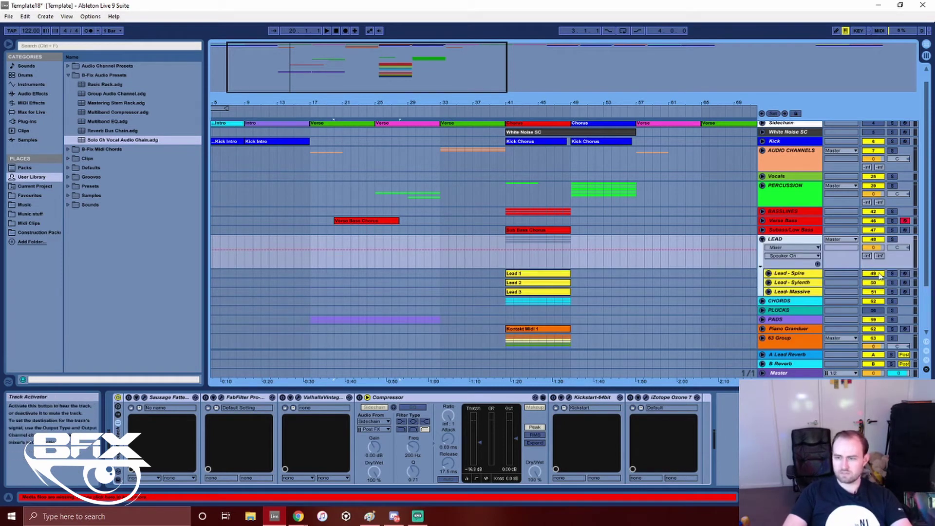
{"action": "left_click", "coordinate": [906, 274]}
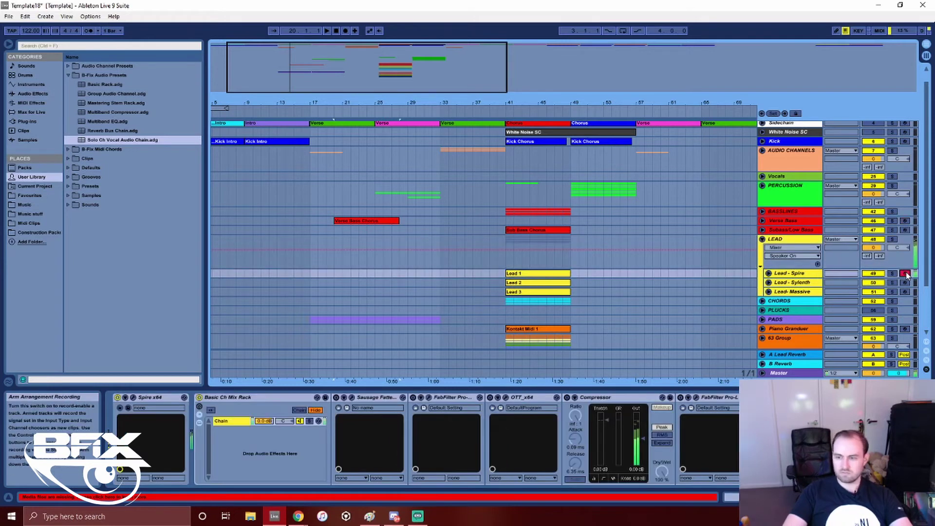
{"action": "left_click", "coordinate": [904, 283]}
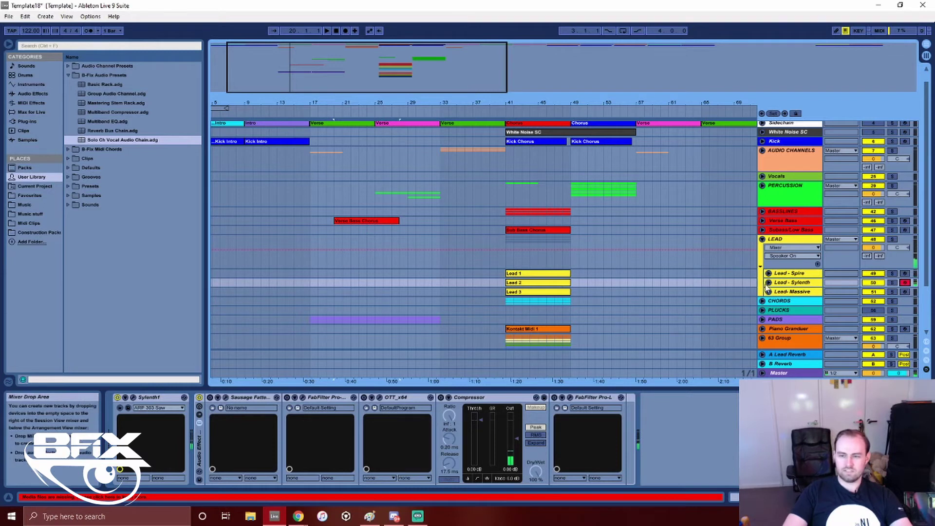
{"action": "left_click", "coordinate": [791, 283]}
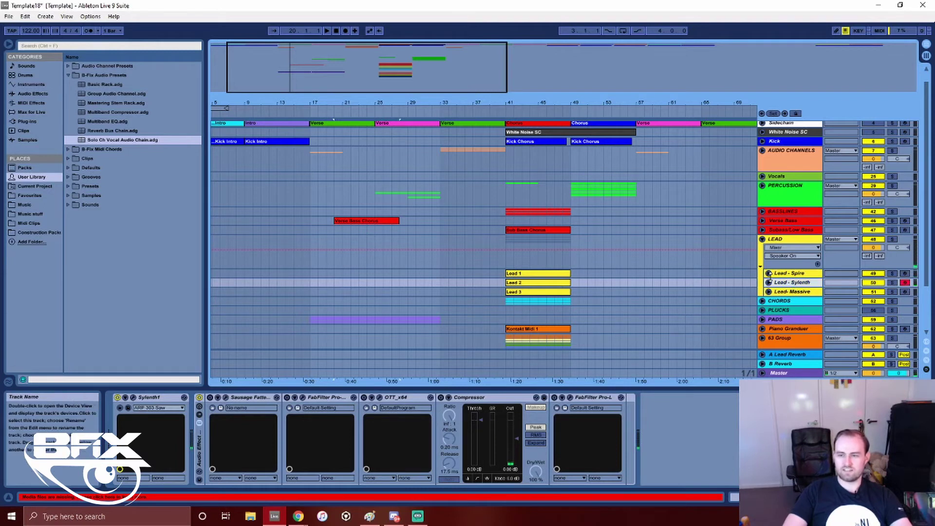
{"action": "left_click", "coordinate": [905, 292]}
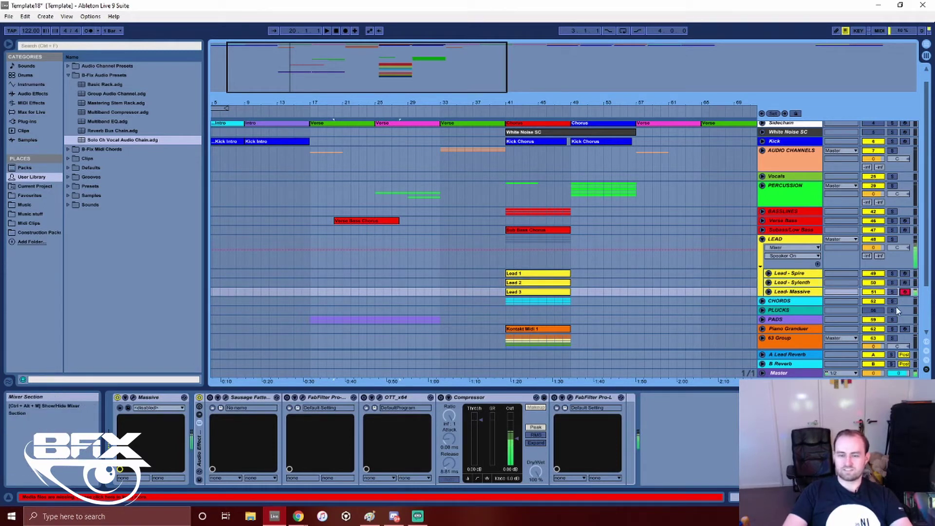
{"action": "left_click", "coordinate": [763, 239]}
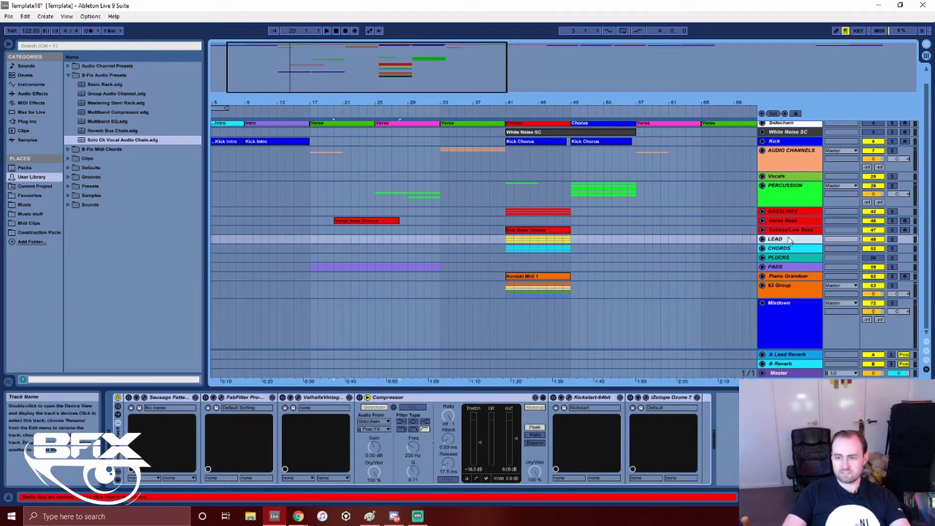
Show the device chains of the CHORDS and PLUCKS groups and unfold PLUCKS
{"action": "left_click", "coordinate": [785, 249]}
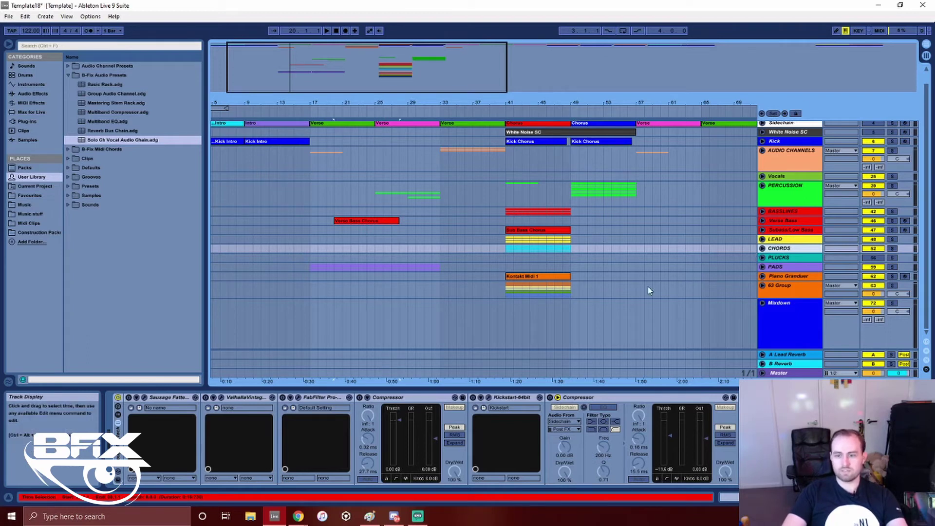
{"action": "left_click", "coordinate": [789, 256]}
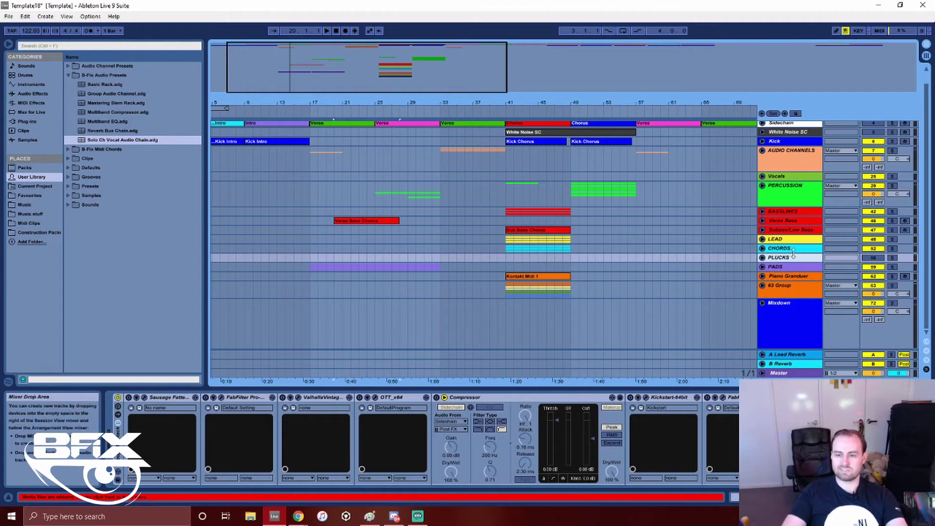
{"action": "left_click", "coordinate": [762, 257]}
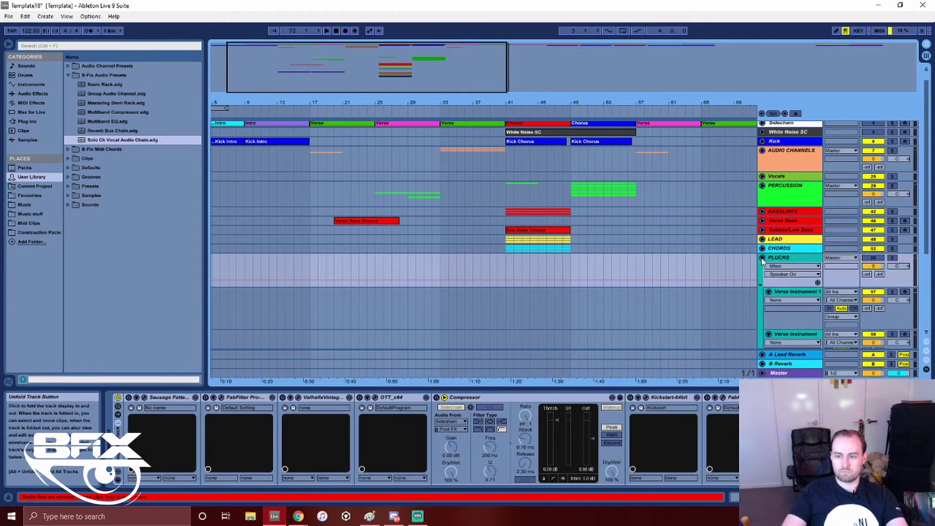
Check the device chains of the two Verse Instrument tracks, 57 and 58, and fold the PLUCKS group
{"action": "scroll", "coordinate": [779, 250], "scroll_direction": "down", "scroll_amount": 3}
{"action": "left_click", "coordinate": [769, 224]}
{"action": "left_click", "coordinate": [791, 241]}
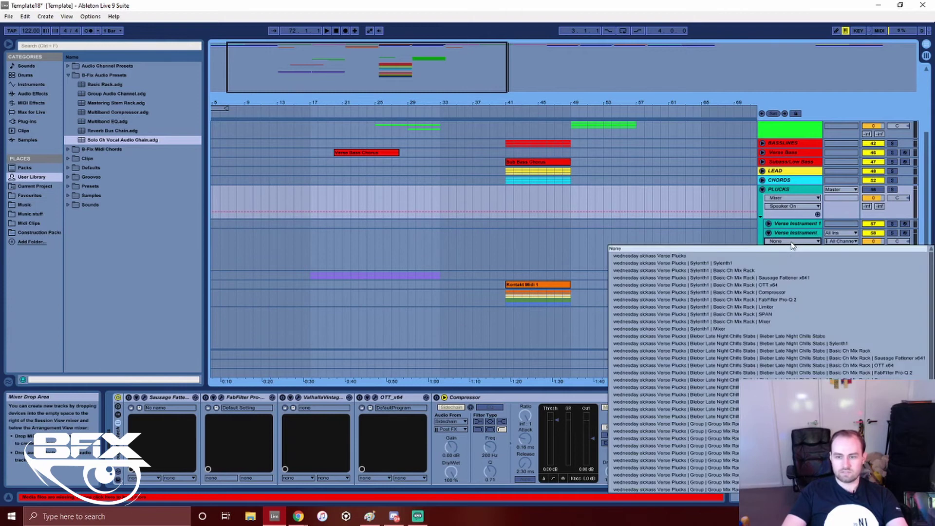
{"action": "left_click", "coordinate": [792, 236]}
{"action": "left_click", "coordinate": [792, 233]}
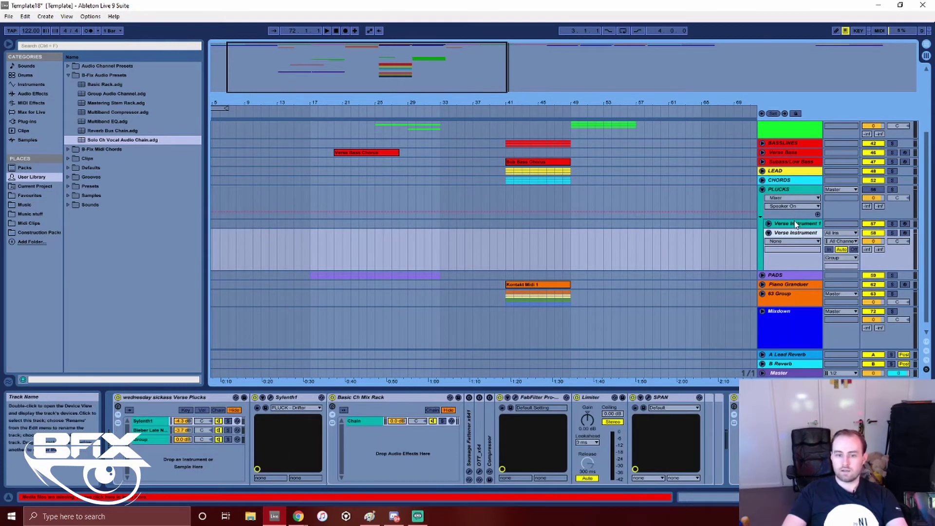
{"action": "left_click", "coordinate": [797, 224]}
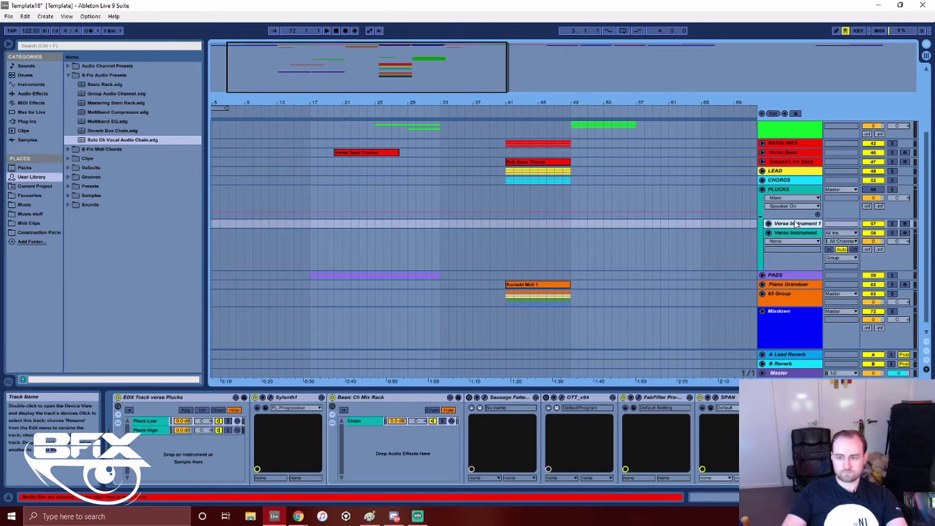
{"action": "left_click", "coordinate": [763, 190]}
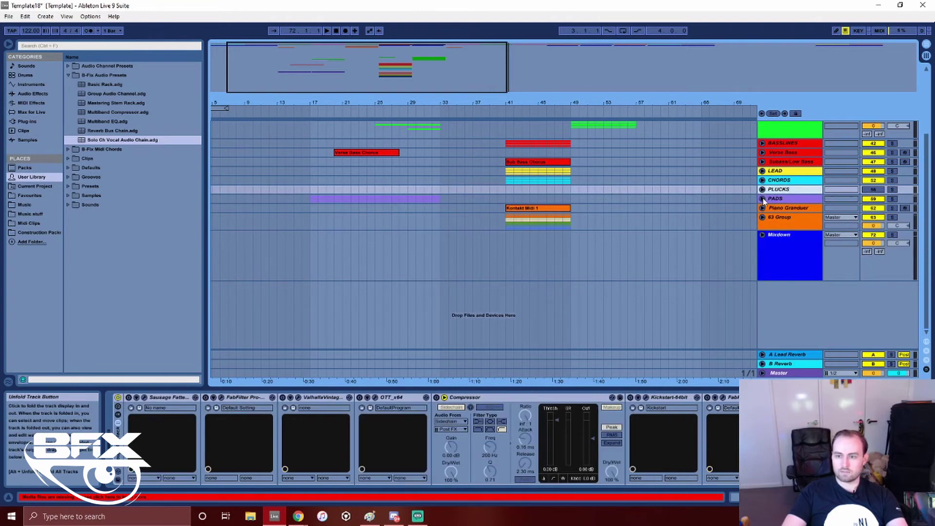
Unfold the PADS group and examine the Spire Pad track's device chain and first Verse Pad clip
{"action": "left_click", "coordinate": [763, 199]}
{"action": "left_click", "coordinate": [793, 234]}
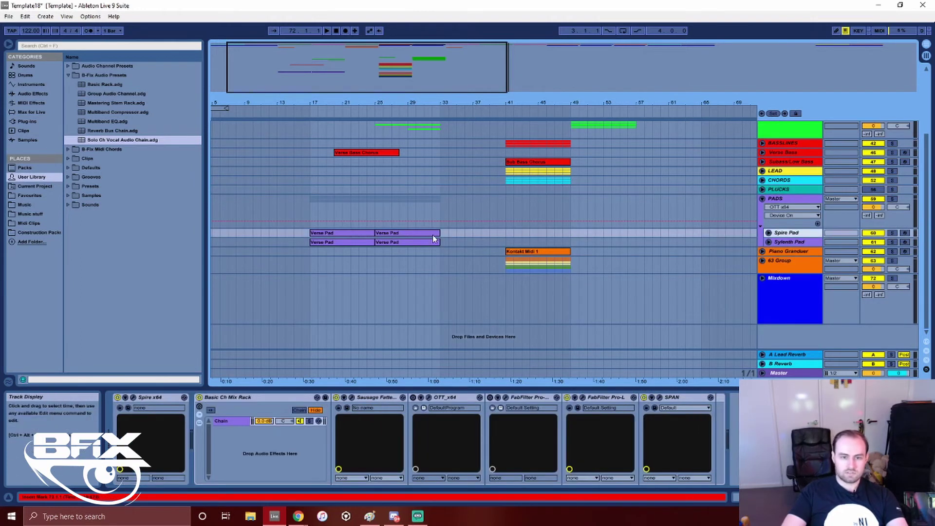
{"action": "left_click", "coordinate": [769, 234]}
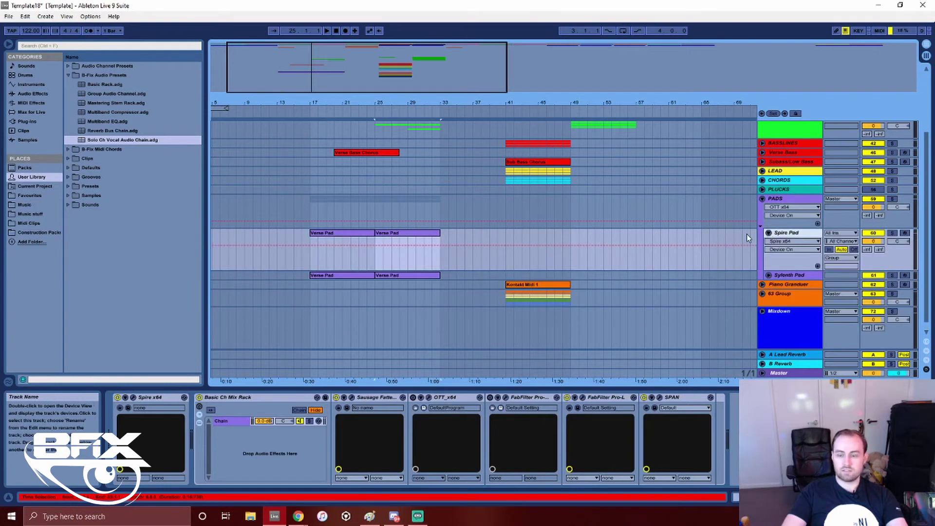
{"action": "left_click", "coordinate": [310, 232]}
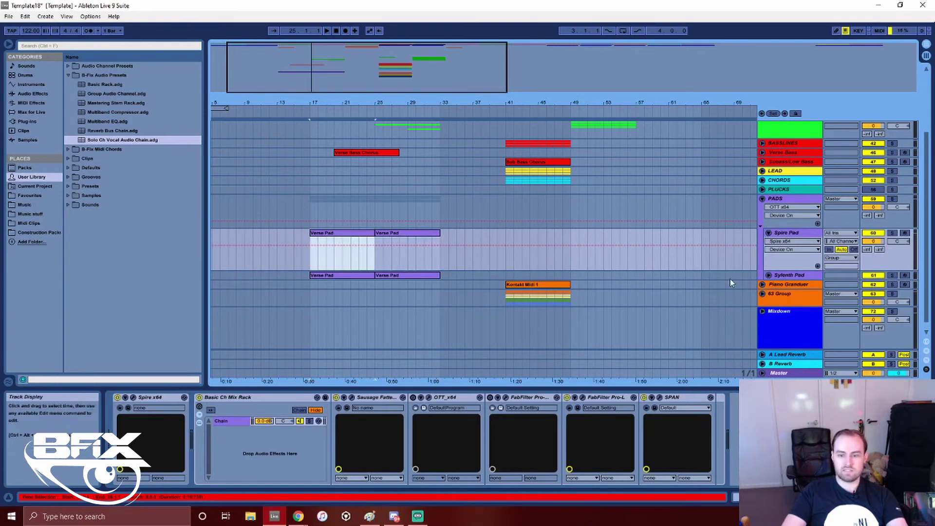
{"action": "left_click", "coordinate": [775, 497]}
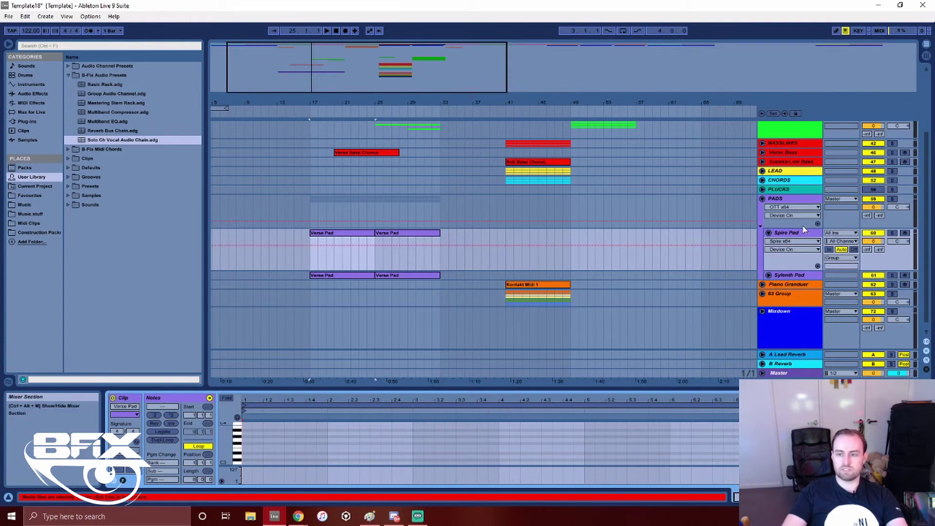
{"action": "left_click", "coordinate": [769, 232]}
Insert an empty MIDI clip from bar 35 to bar 43 on the Spire Pad track and delete it
{"action": "left_click_drag", "start_coordinate": [456, 234], "coordinate": [510, 235]}
{"action": "right_click", "coordinate": [510, 235]}
{"action": "left_click", "coordinate": [568, 288]}
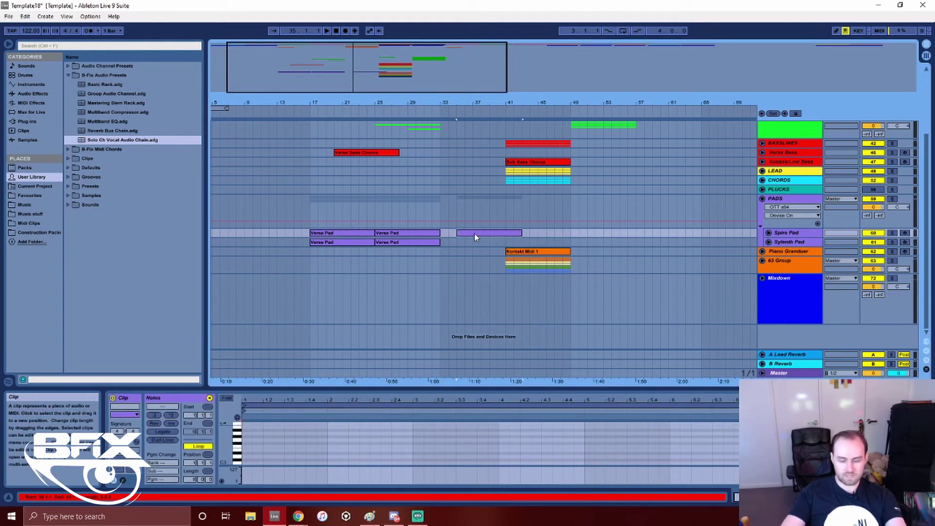
{"action": "key", "text": "Delete"}
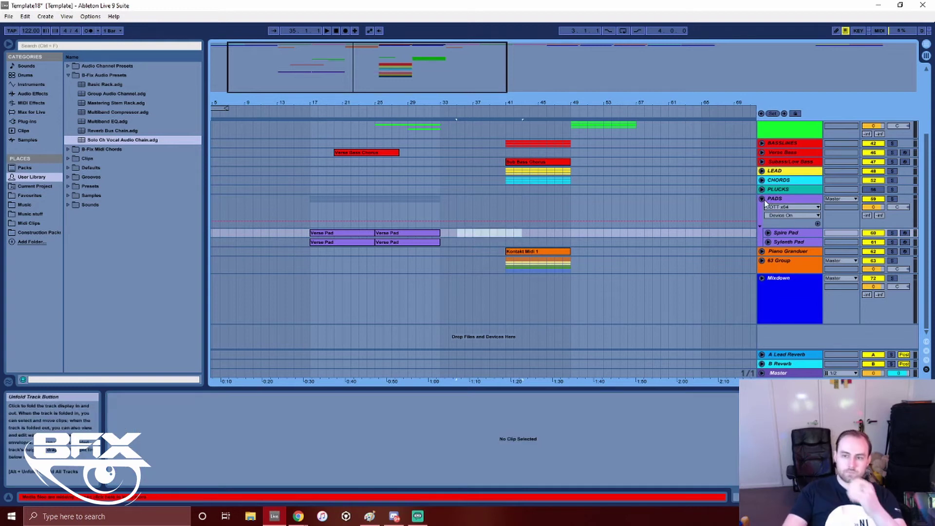
Fold the PADS group and examine the Kontakt Midi 1 clip on the Piano Granduer track
{"action": "left_click", "coordinate": [762, 200]}
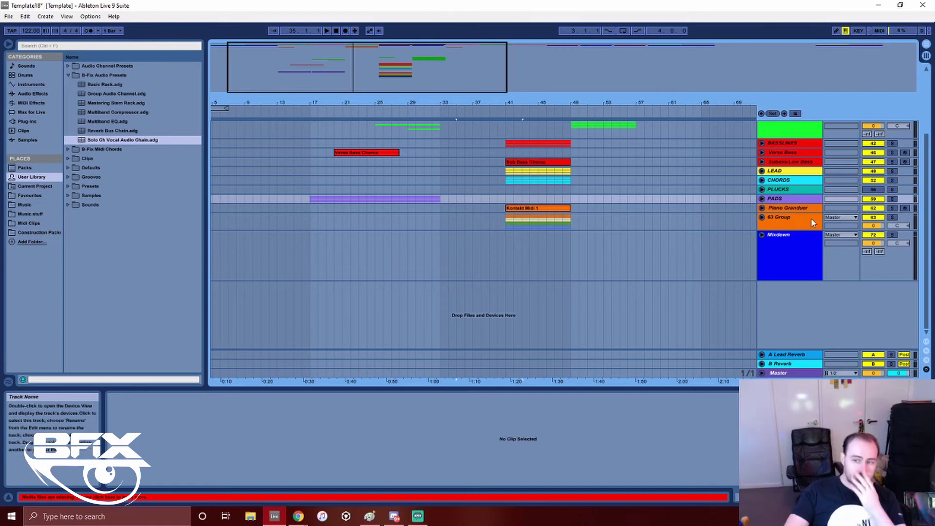
{"action": "left_click", "coordinate": [763, 208]}
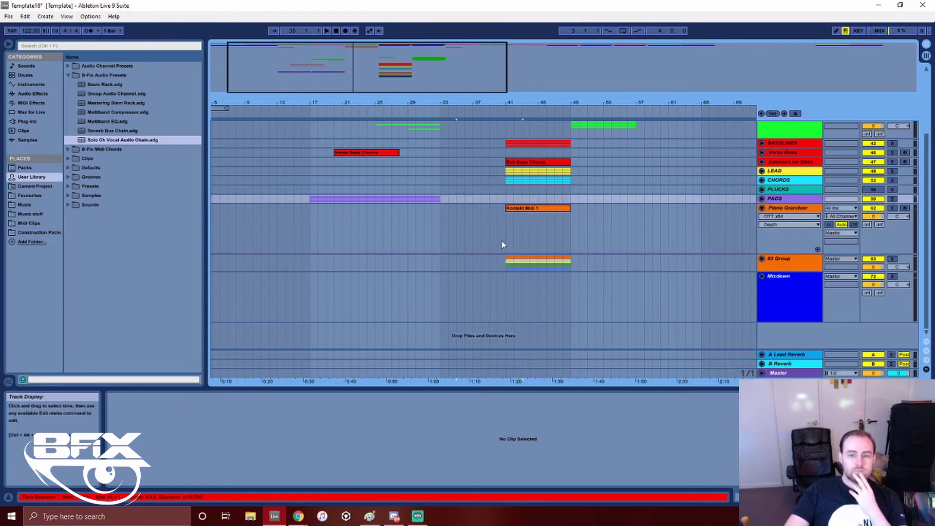
{"action": "left_click", "coordinate": [533, 210]}
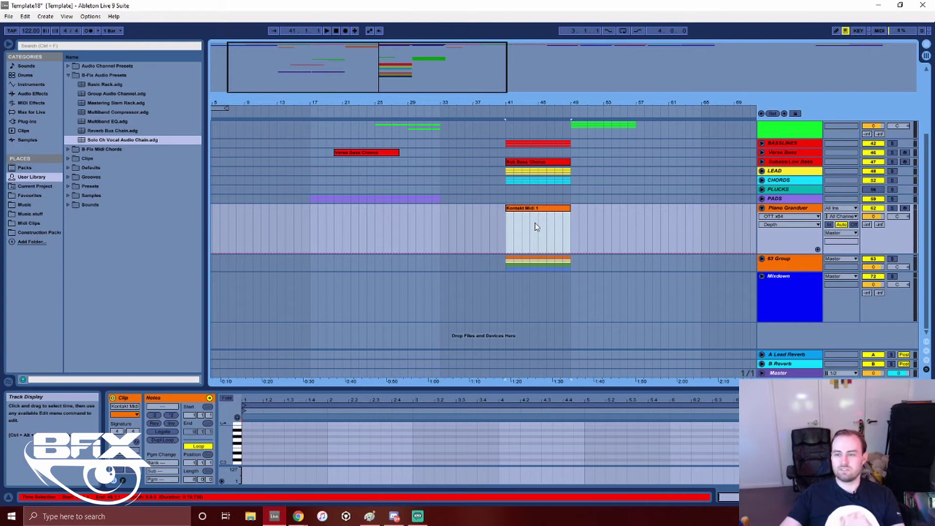
{"action": "left_click", "coordinate": [762, 209]}
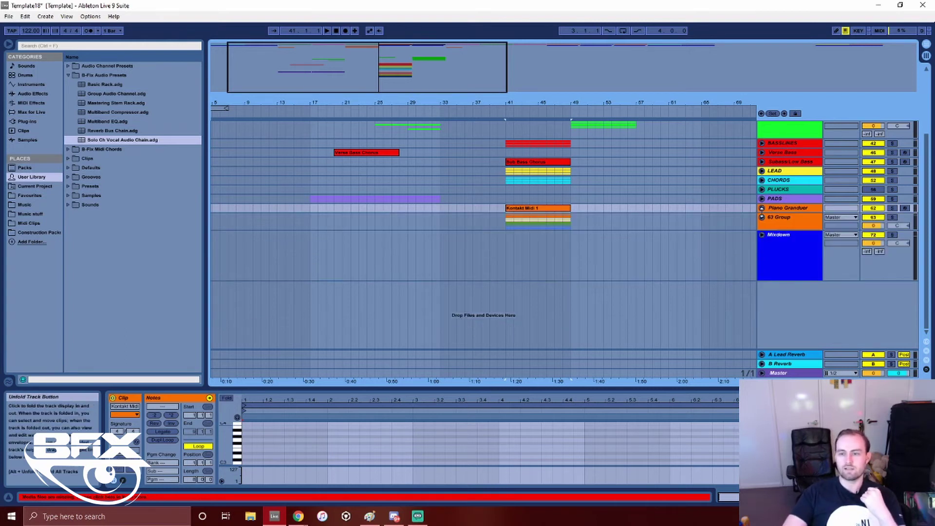
Unfold the 63 Group to review its Kontakt, Spire, Sylenth and Serum MIDI tracks, and fold it again
{"action": "left_click", "coordinate": [763, 217]}
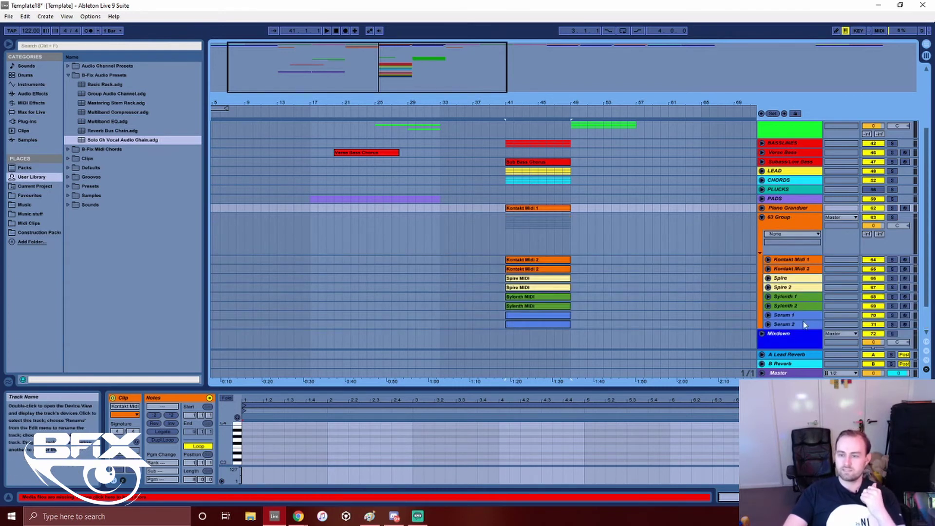
{"action": "scroll", "coordinate": [803, 321], "scroll_direction": "down", "scroll_amount": 3}
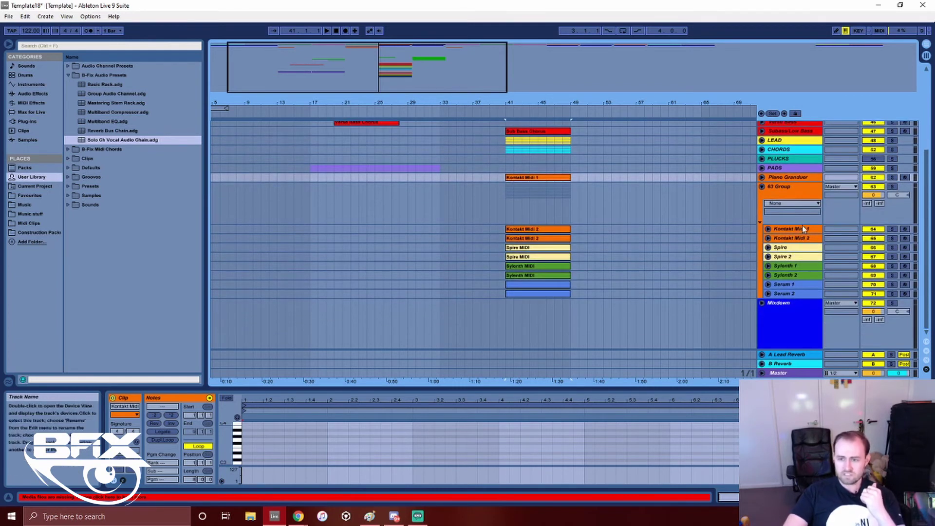
{"action": "left_click", "coordinate": [803, 228]}
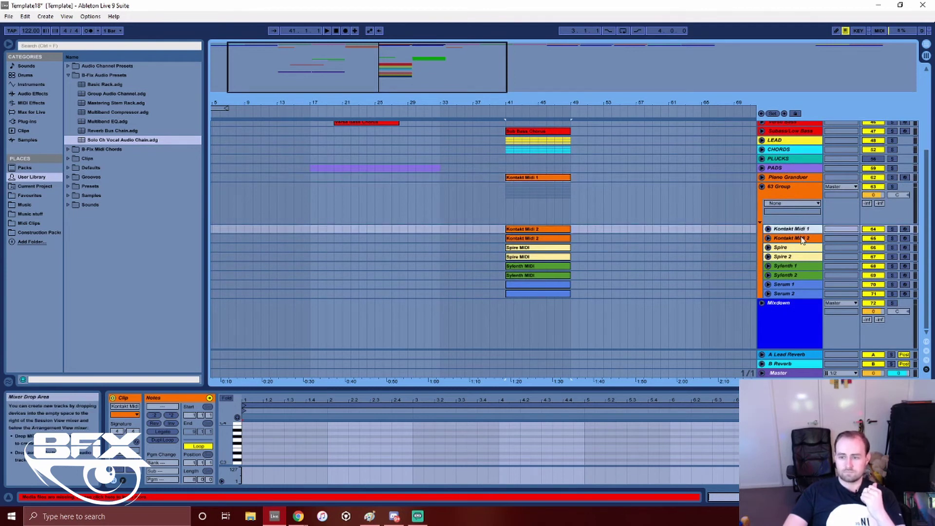
{"action": "left_click", "coordinate": [802, 239]}
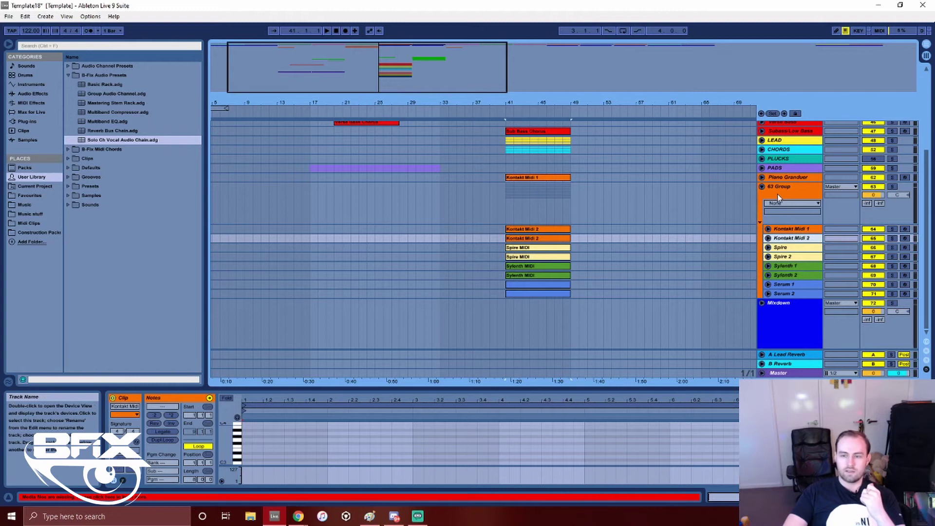
{"action": "scroll", "coordinate": [778, 198], "scroll_direction": "up", "scroll_amount": 3}
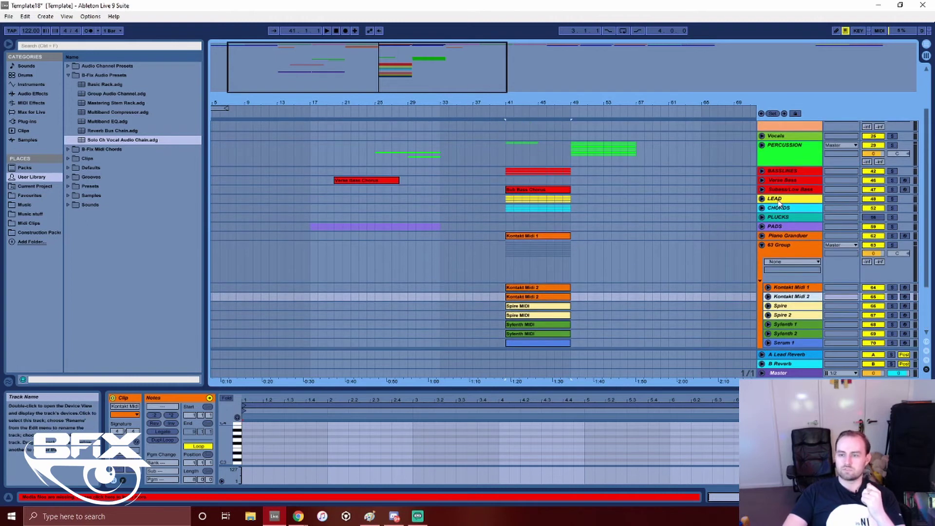
{"action": "scroll", "coordinate": [788, 334], "scroll_direction": "down", "scroll_amount": 3}
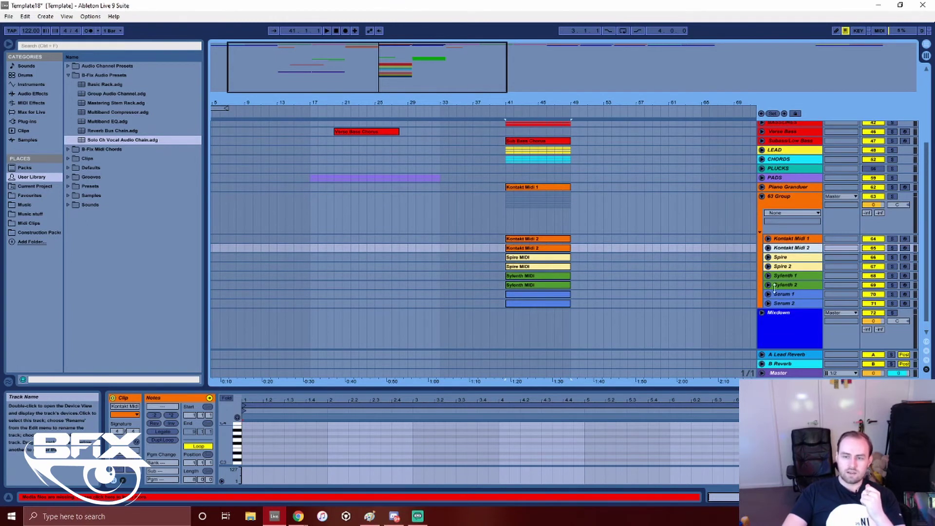
{"action": "left_click", "coordinate": [762, 196]}
{"action": "scroll", "coordinate": [809, 178], "scroll_direction": "up", "scroll_amount": 2}
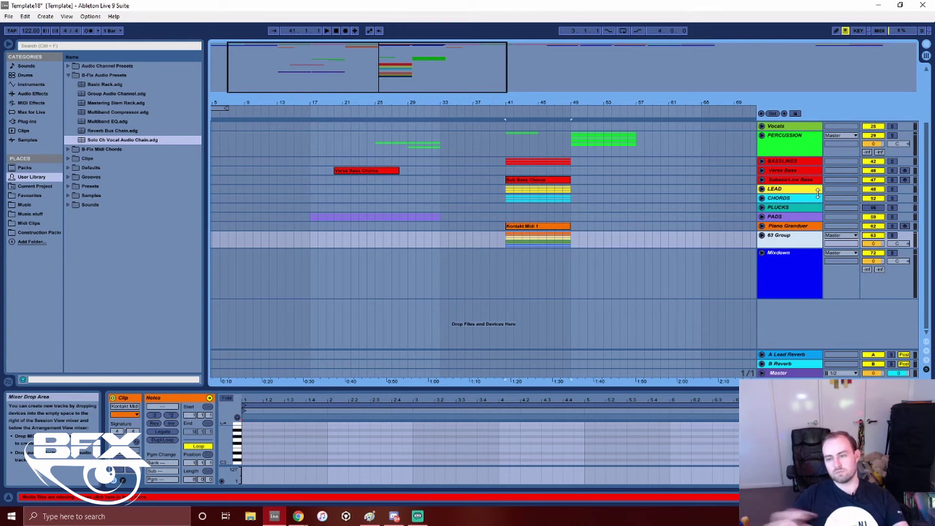
Unfold the Mixdown group and look through its audio tracks from Kick downward
{"action": "left_click", "coordinate": [762, 253]}
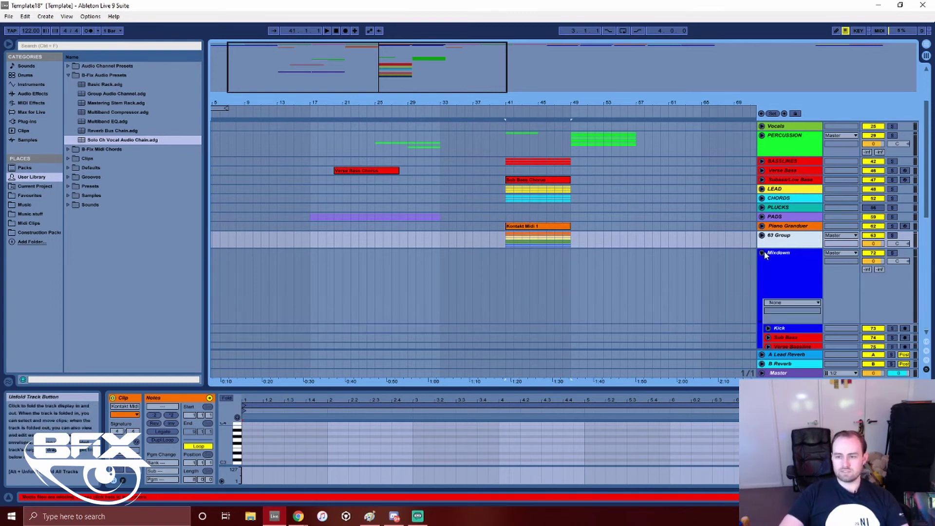
{"action": "scroll", "coordinate": [761, 247], "scroll_direction": "down", "scroll_amount": 5}
{"action": "scroll", "coordinate": [766, 247], "scroll_direction": "down", "scroll_amount": 5}
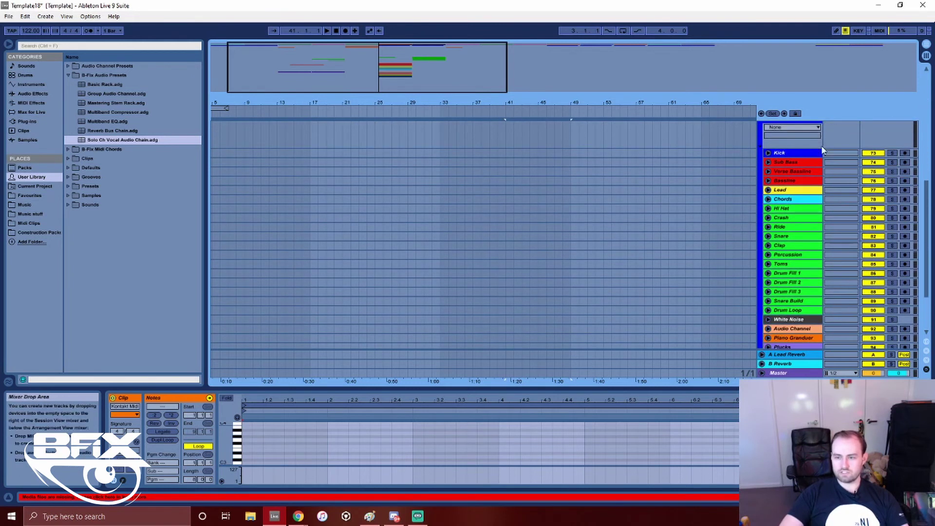
{"action": "scroll", "coordinate": [805, 312], "scroll_direction": "up", "scroll_amount": 15}
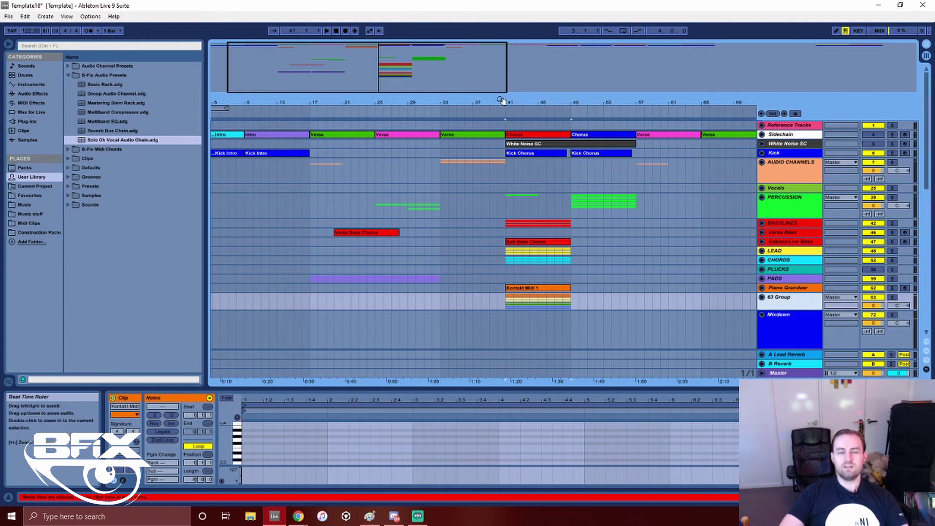
Show the full arrangement from Intro to Bridge and compare its instrument groups with the tracks in the Mixdown group
{"action": "left_click_drag", "start_coordinate": [541, 101], "coordinate": [285, 88]}
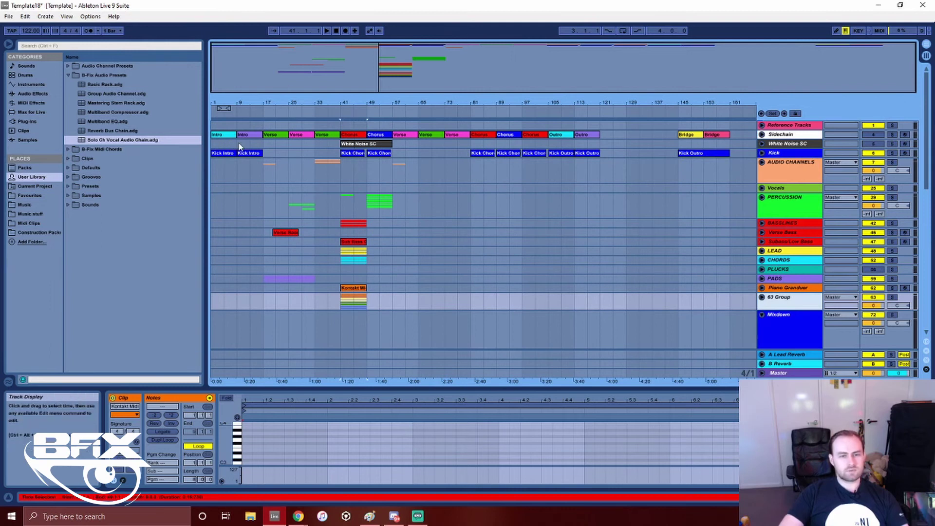
{"action": "scroll", "coordinate": [799, 324], "scroll_direction": "down", "scroll_amount": 8}
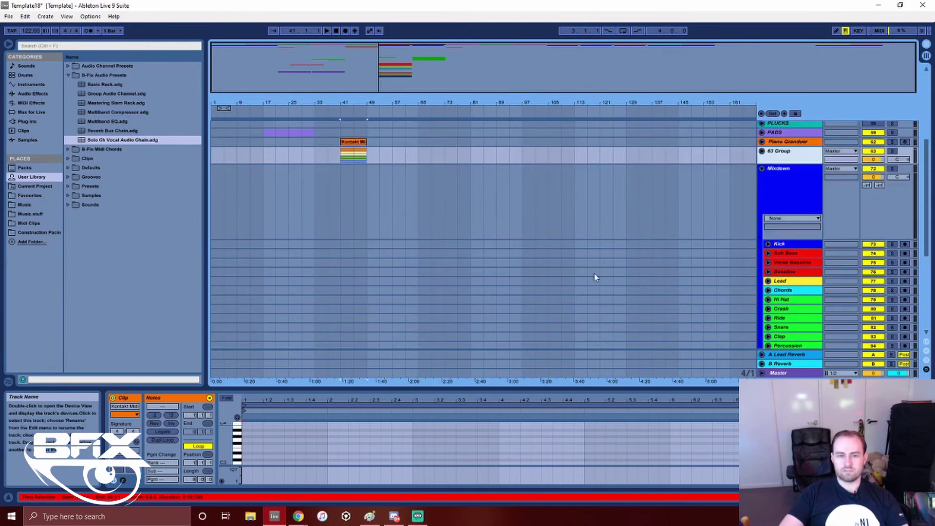
{"action": "scroll", "coordinate": [595, 276], "scroll_direction": "up", "scroll_amount": 8}
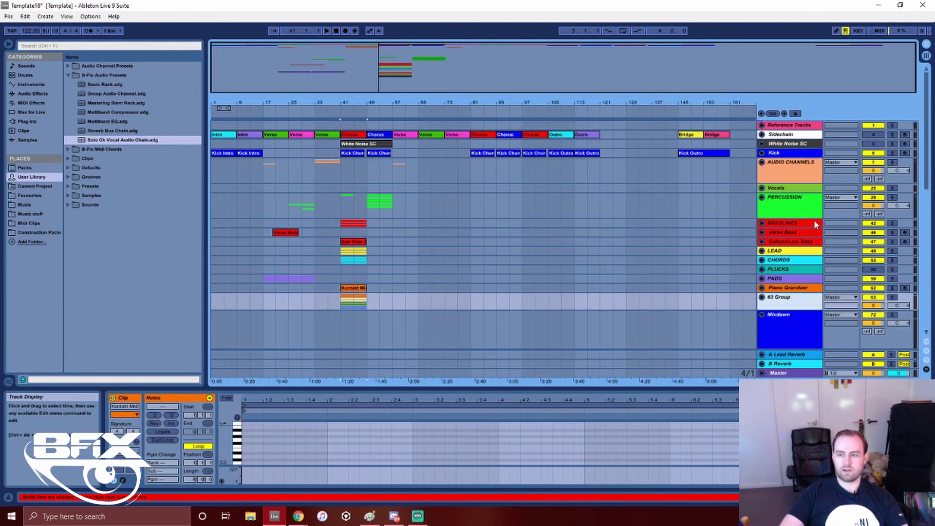
{"action": "scroll", "coordinate": [814, 220], "scroll_direction": "down", "scroll_amount": 4}
{"action": "scroll", "coordinate": [795, 171], "scroll_direction": "up", "scroll_amount": 2}
{"action": "scroll", "coordinate": [795, 171], "scroll_direction": "down", "scroll_amount": 8}
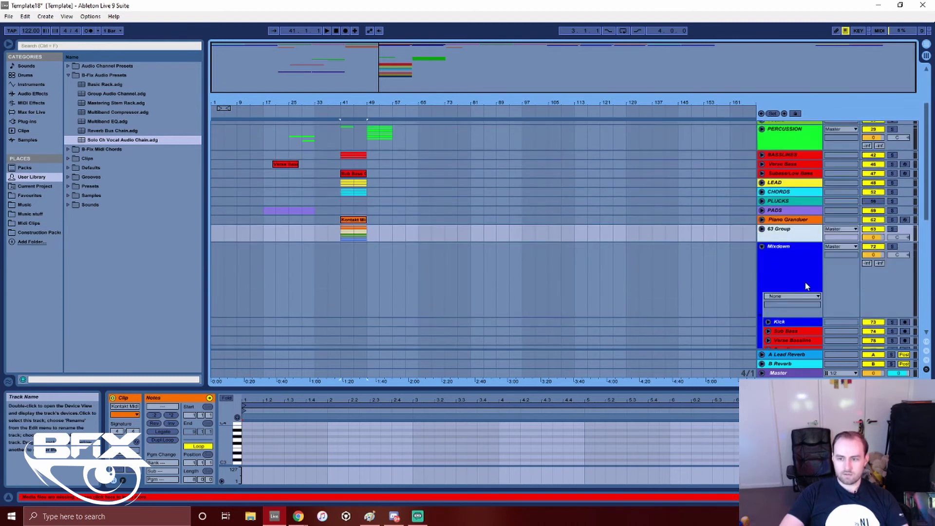
{"action": "scroll", "coordinate": [796, 308], "scroll_direction": "down", "scroll_amount": 4}
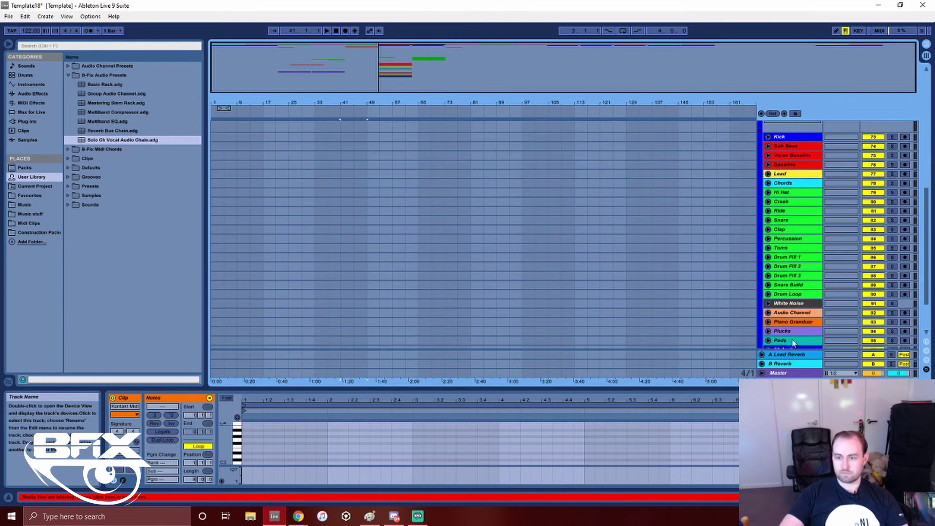
Unfold the Hi Hat track in the Mixdown group to check its input routing, and fold it again
{"action": "left_click", "coordinate": [768, 173]}
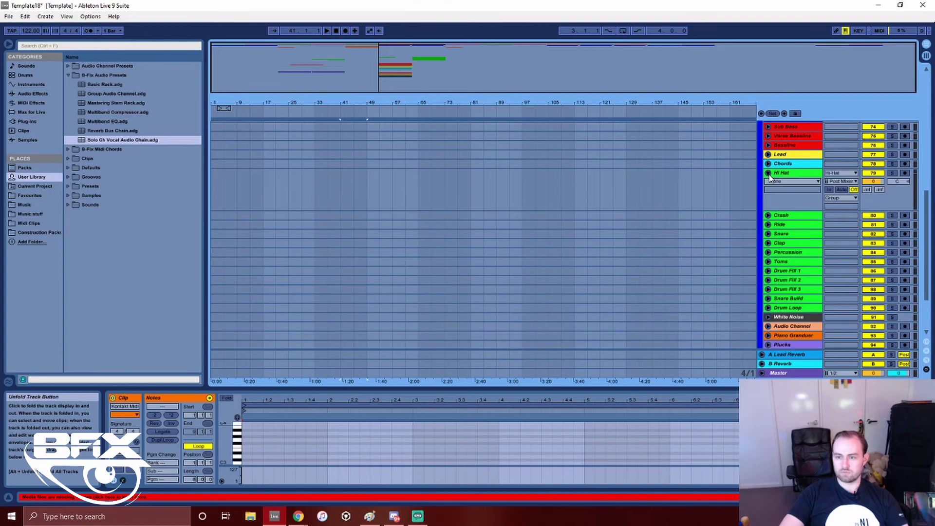
{"action": "scroll", "coordinate": [760, 168], "scroll_direction": "up", "scroll_amount": 12}
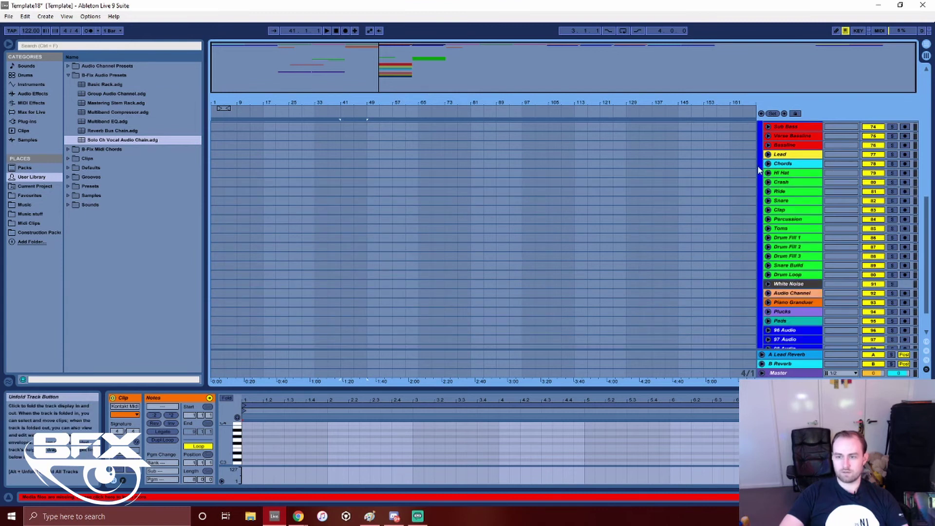
{"action": "scroll", "coordinate": [811, 189], "scroll_direction": "down", "scroll_amount": 10}
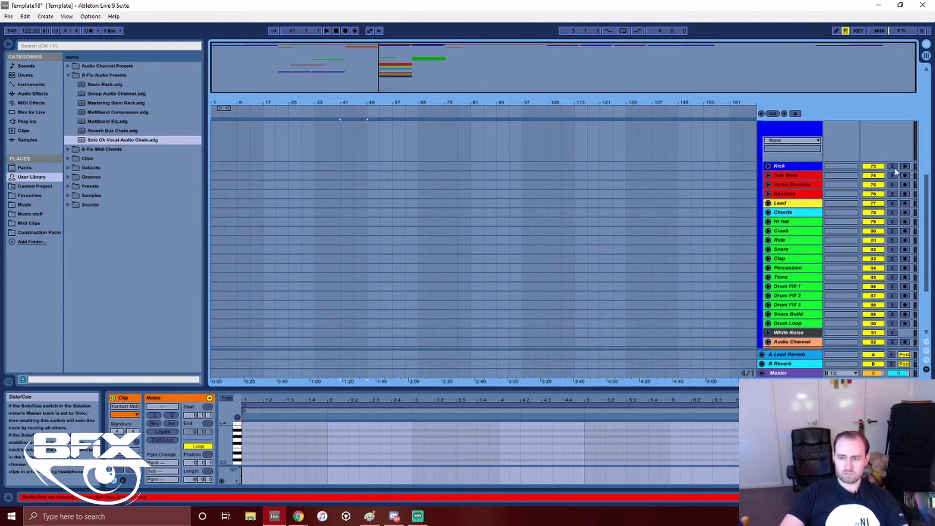
Select all Mixdown tracks from Kick to 101 Audio and record-arm them together
{"action": "left_click", "coordinate": [797, 165]}
{"action": "scroll", "coordinate": [800, 308], "scroll_direction": "down", "scroll_amount": 5}
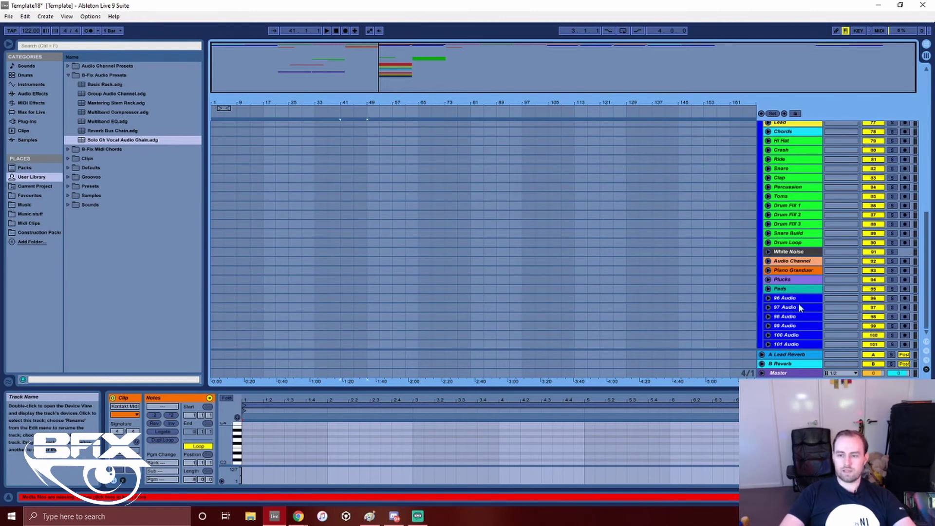
{"action": "left_click", "coordinate": [802, 344], "text": "shift"}
{"action": "left_click", "coordinate": [904, 274]}
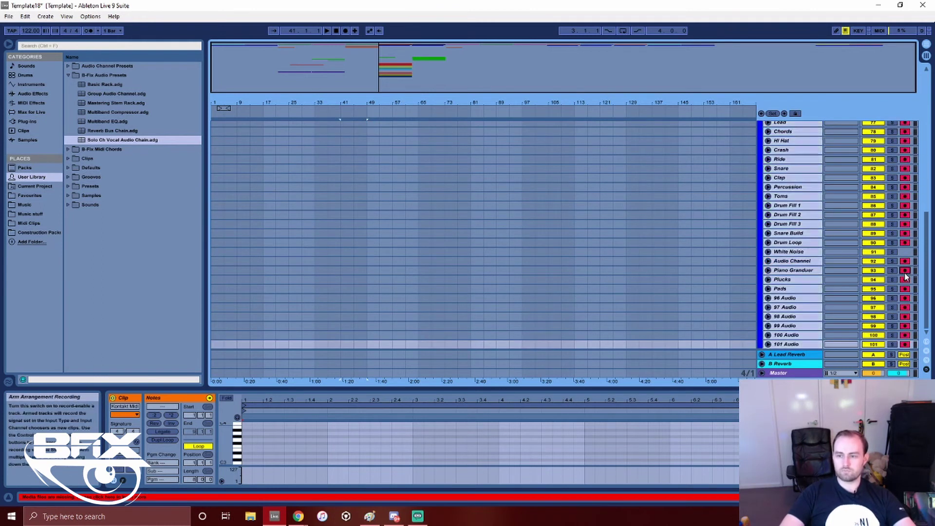
{"action": "scroll", "coordinate": [741, 246], "scroll_direction": "up", "scroll_amount": 3}
{"action": "scroll", "coordinate": [731, 247], "scroll_direction": "up", "scroll_amount": 10}
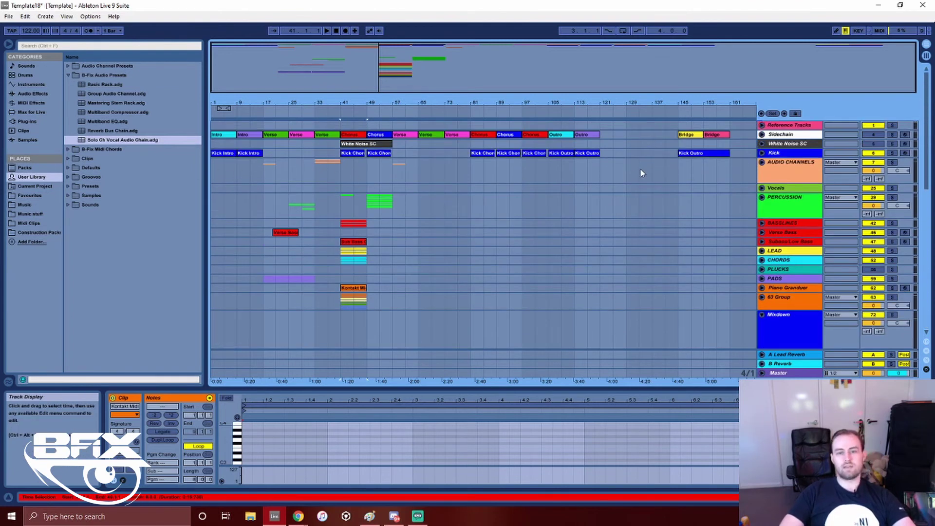
Show the closing Outro and Bridge sections up close, disarm the Mixdown tracks and select the Mixdown group
{"action": "left_click", "coordinate": [711, 105]}
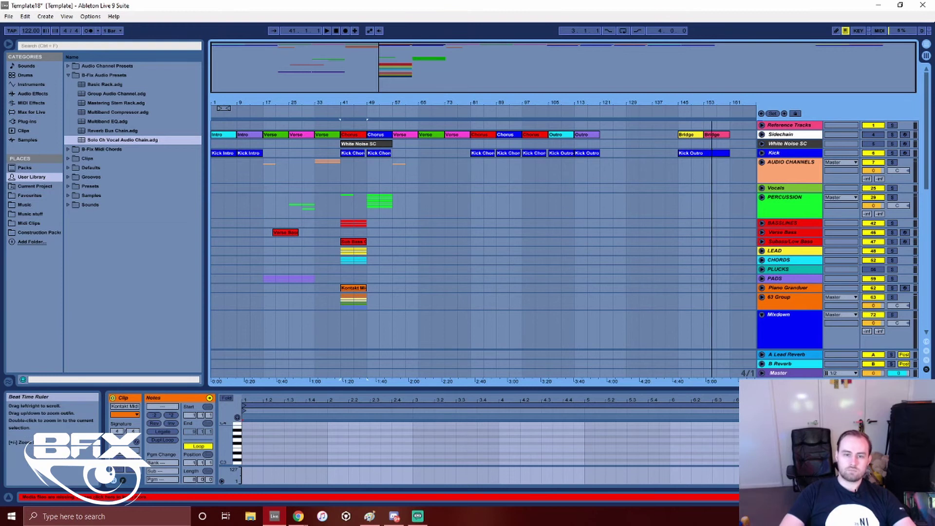
{"action": "left_click_drag", "start_coordinate": [711, 105], "coordinate": [672, 230]}
{"action": "scroll", "coordinate": [731, 239], "scroll_direction": "down", "scroll_amount": 5}
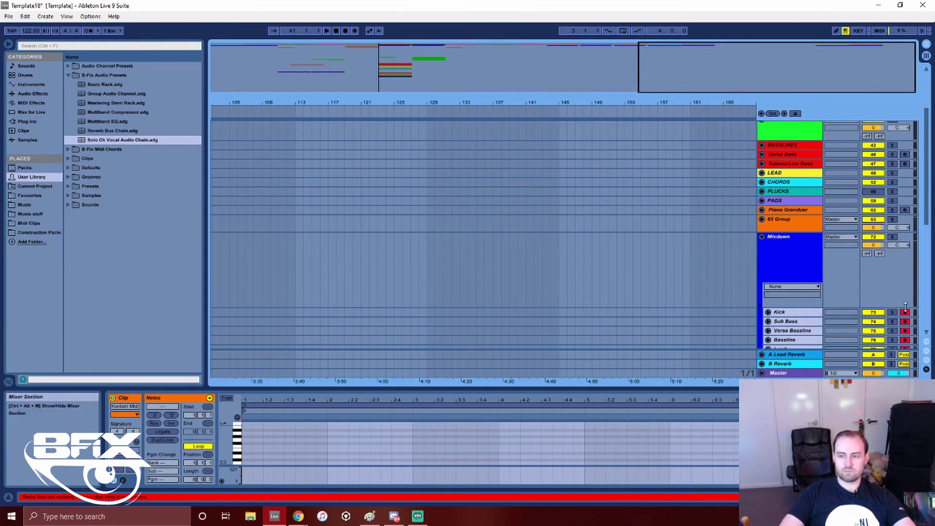
{"action": "left_click", "coordinate": [784, 262]}
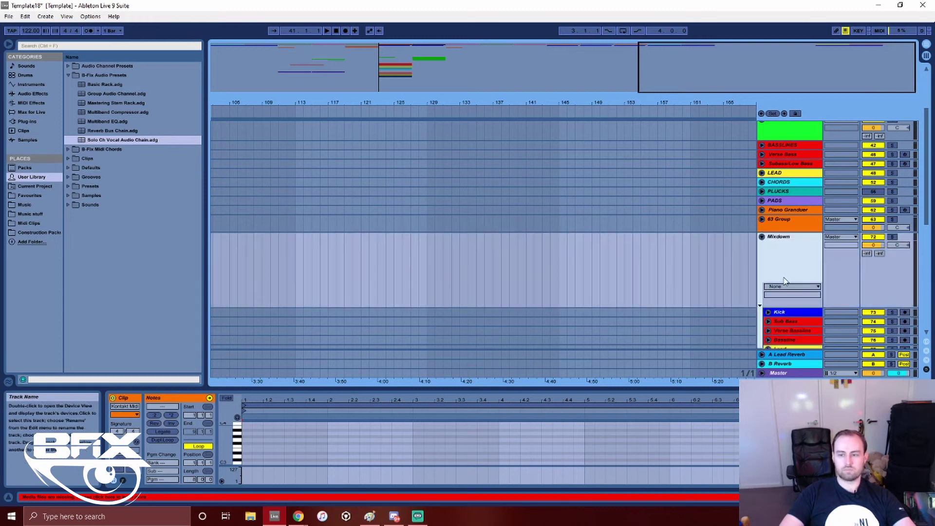
{"action": "scroll", "coordinate": [778, 248], "scroll_direction": "down", "scroll_amount": 2}
{"action": "scroll", "coordinate": [778, 248], "scroll_direction": "up", "scroll_amount": 6}
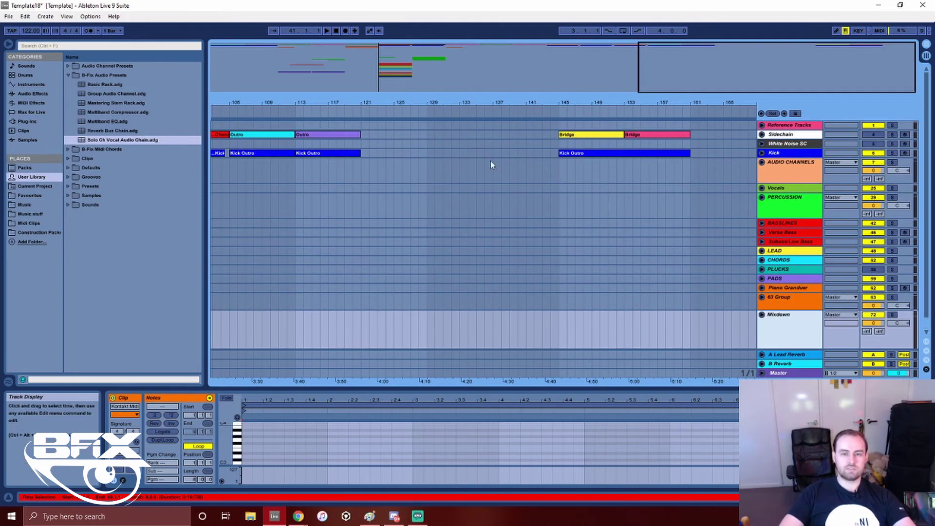
Show the full arrangement, unfold the Mixdown group to review its tracks, and fold it again
{"action": "left_click_drag", "start_coordinate": [427, 105], "coordinate": [627, 105]}
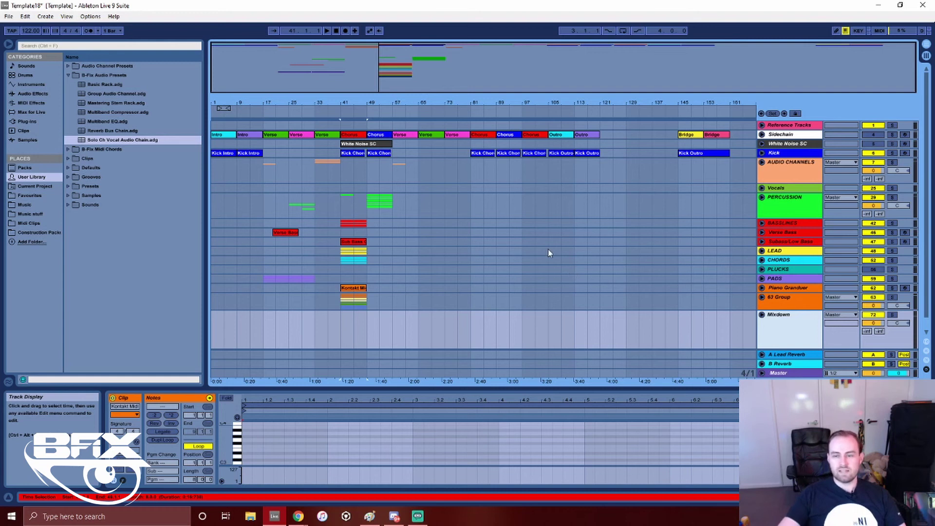
{"action": "left_click_drag", "start_coordinate": [652, 98], "coordinate": [641, 117]}
{"action": "scroll", "coordinate": [644, 142], "scroll_direction": "down", "scroll_amount": 1}
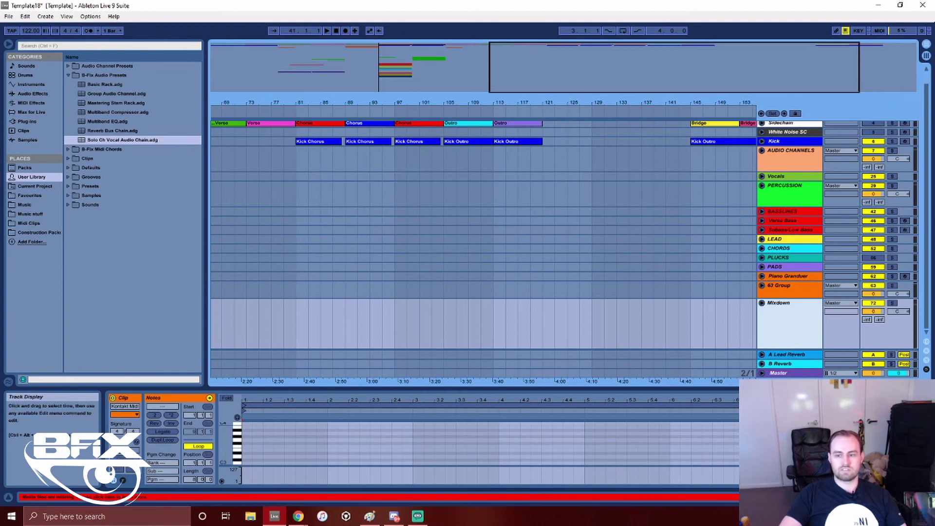
{"action": "left_click", "coordinate": [761, 302]}
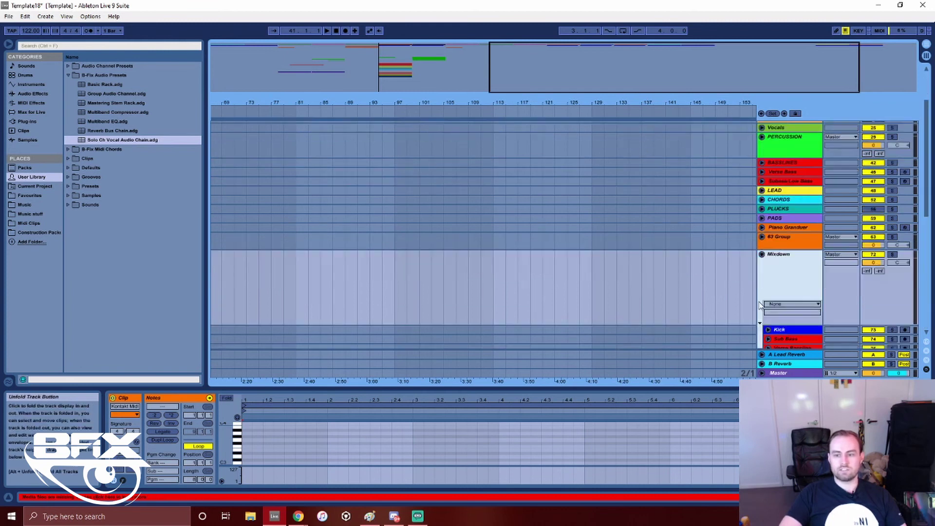
{"action": "scroll", "coordinate": [725, 203], "scroll_direction": "down", "scroll_amount": 10}
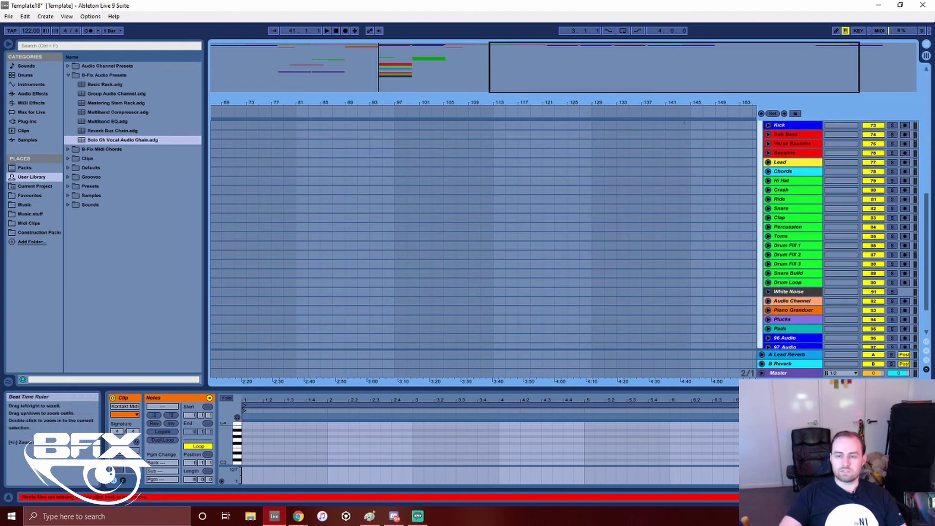
{"action": "left_click_drag", "start_coordinate": [686, 99], "coordinate": [753, 152]}
{"action": "scroll", "coordinate": [775, 170], "scroll_direction": "up", "scroll_amount": 3}
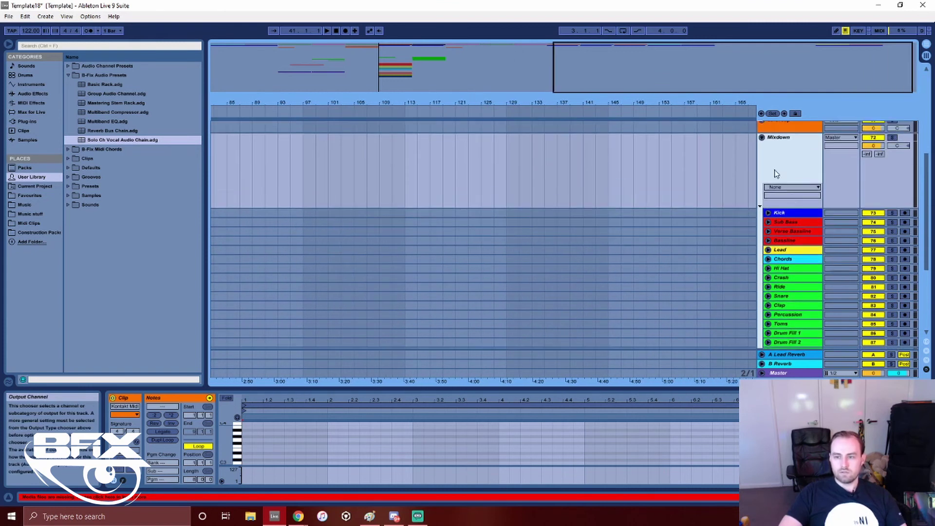
{"action": "left_click", "coordinate": [762, 138]}
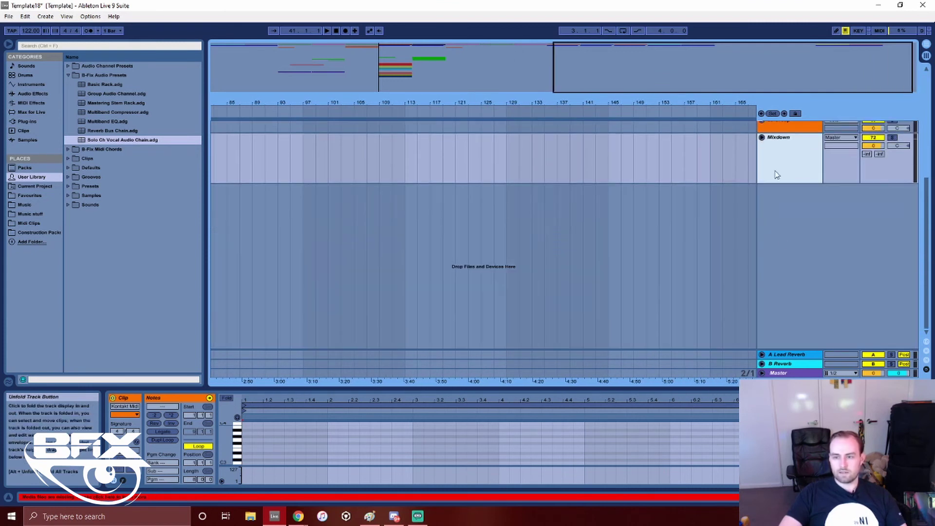
Unfold the A Lead Reverb return track, examine its device chain from EQ Eight to Compressor, and fold it again
{"action": "left_click", "coordinate": [794, 355]}
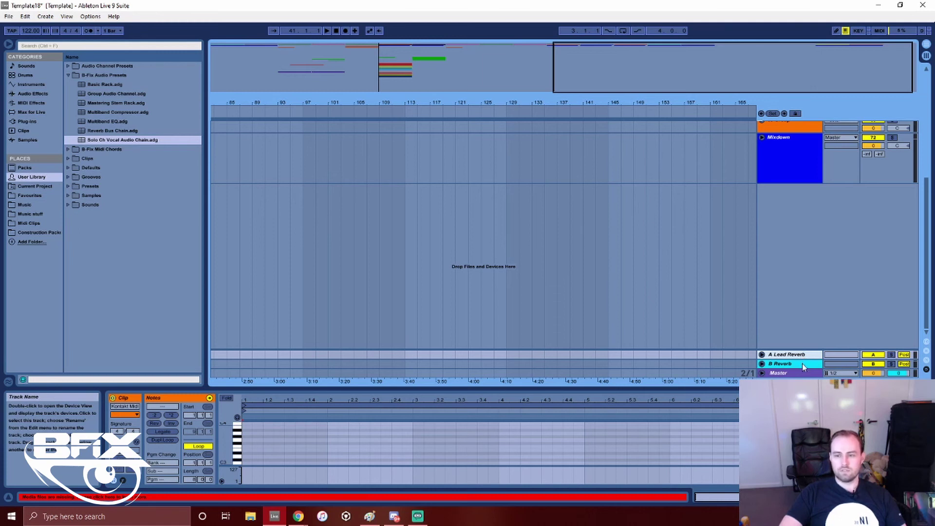
{"action": "scroll", "coordinate": [737, 251], "scroll_direction": "up", "scroll_amount": 3}
{"action": "scroll", "coordinate": [734, 250], "scroll_direction": "up", "scroll_amount": 4}
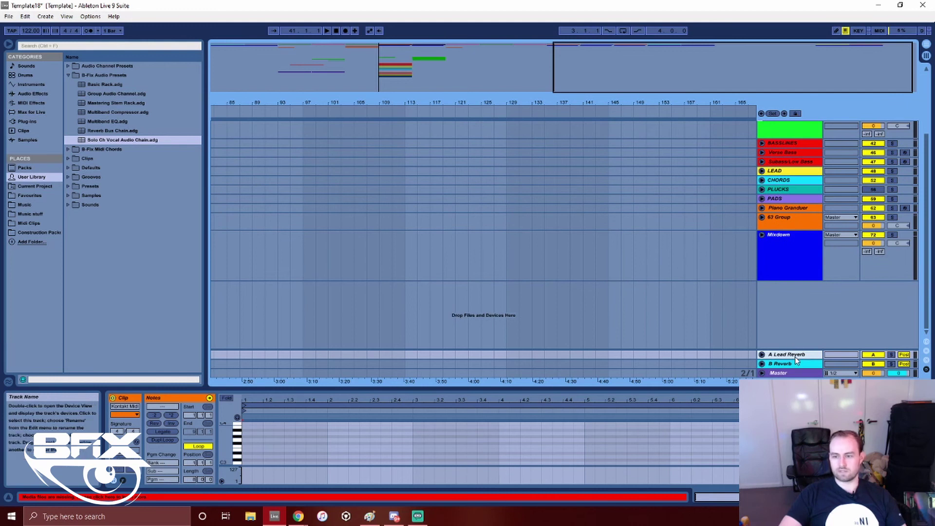
{"action": "scroll", "coordinate": [681, 261], "scroll_direction": "up", "scroll_amount": 4}
{"action": "scroll", "coordinate": [682, 267], "scroll_direction": "down", "scroll_amount": 1}
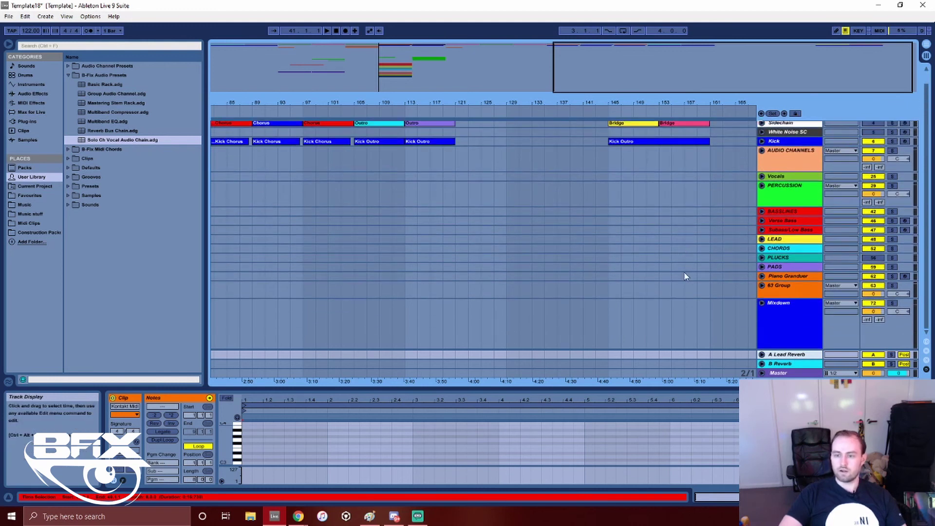
{"action": "left_click", "coordinate": [763, 355]}
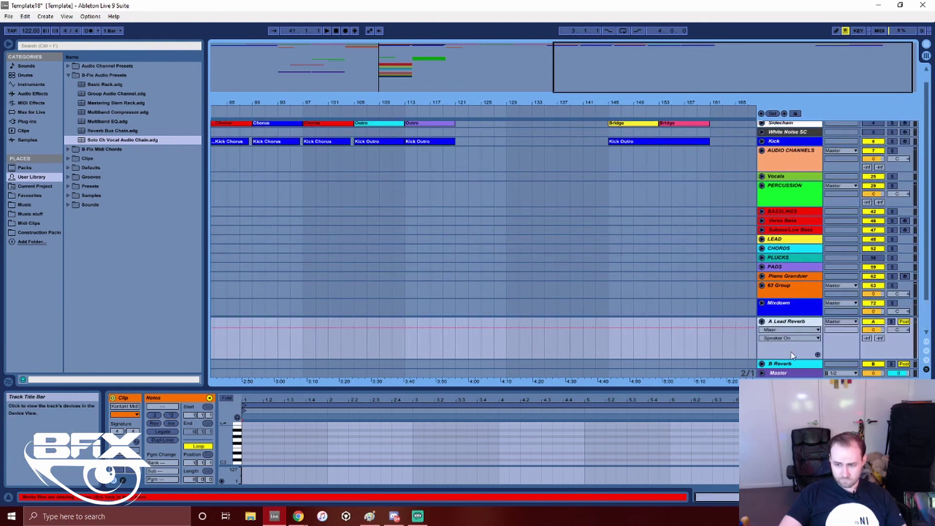
{"action": "left_click", "coordinate": [863, 496]}
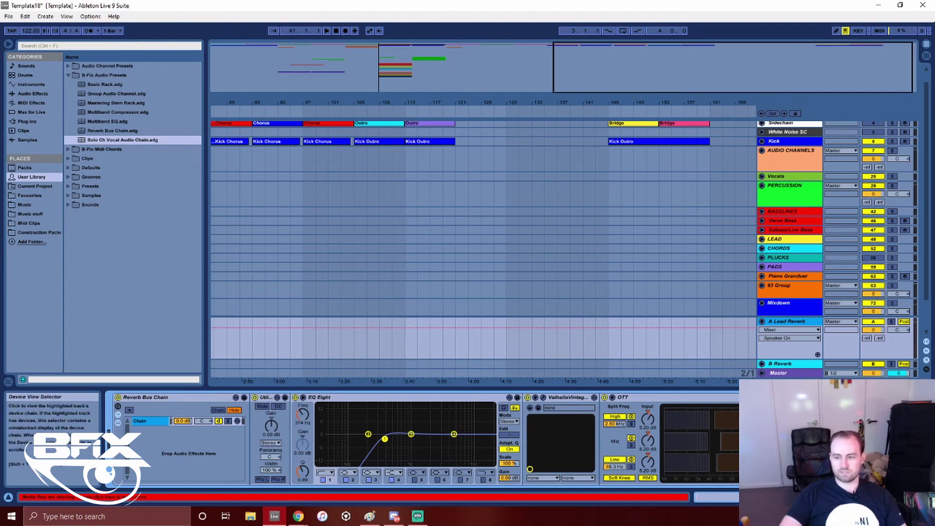
{"action": "left_click_drag", "start_coordinate": [811, 498], "coordinate": [828, 497]}
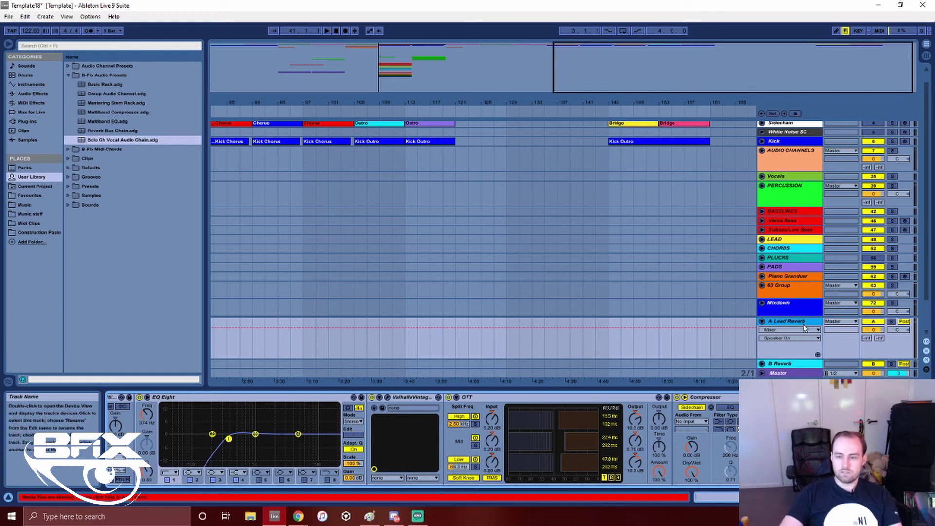
{"action": "left_click", "coordinate": [762, 322]}
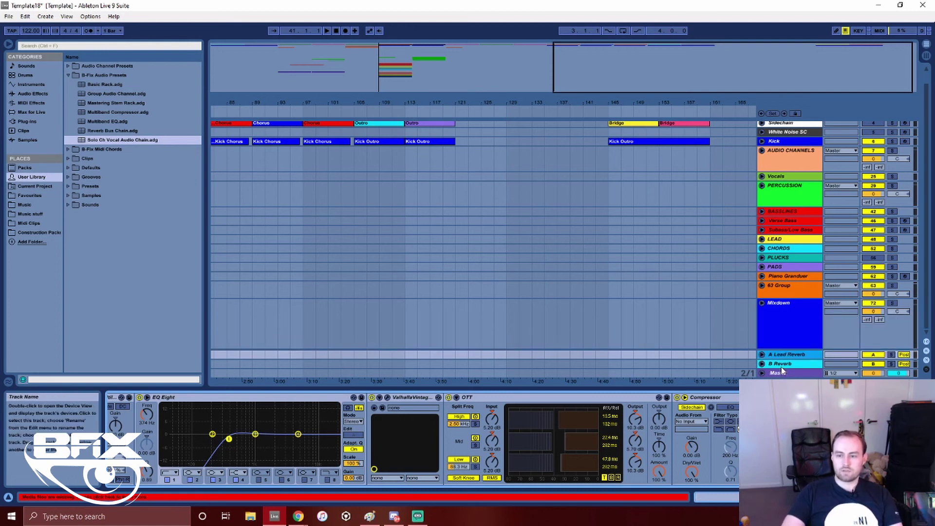
Show the B Reverb return's device chain and unfold the CHORDS group to check its B Reverb send, folding it again
{"action": "left_click", "coordinate": [783, 365]}
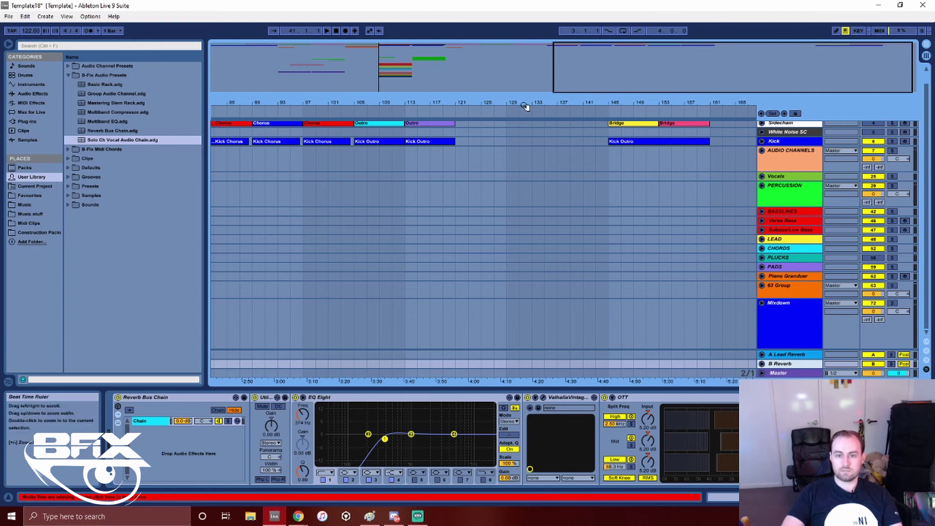
{"action": "mouse_move", "coordinate": [526, 104]}
{"action": "left_mouse_down"}
{"action": "mouse_move", "coordinate": [526, 112]}
{"action": "mouse_move", "coordinate": [575, 106]}
{"action": "left_mouse_up"}
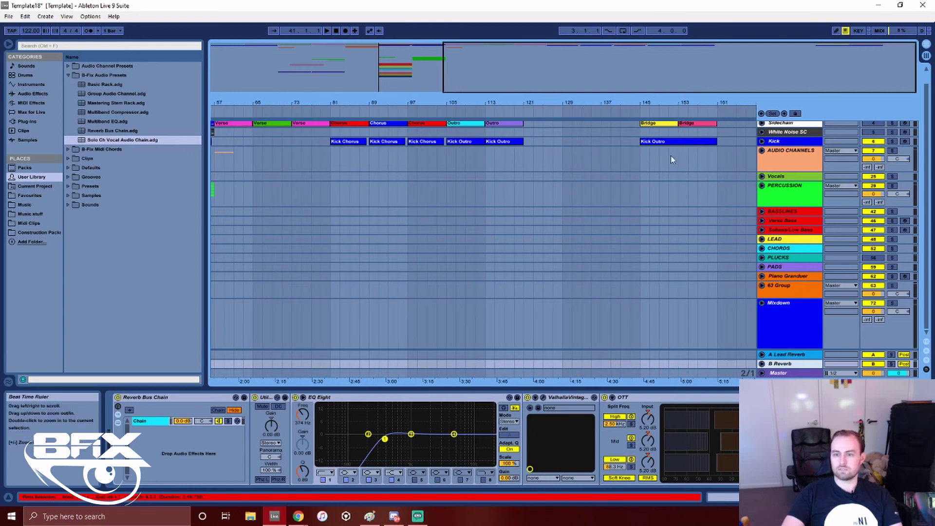
{"action": "left_click", "coordinate": [761, 249]}
{"action": "left_click_drag", "start_coordinate": [882, 264], "coordinate": [878, 268]}
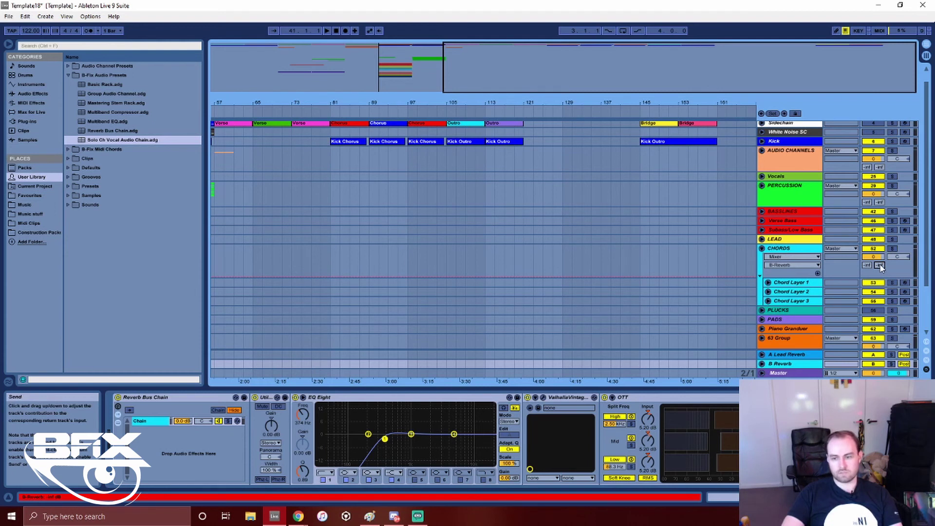
{"action": "left_click", "coordinate": [762, 249]}
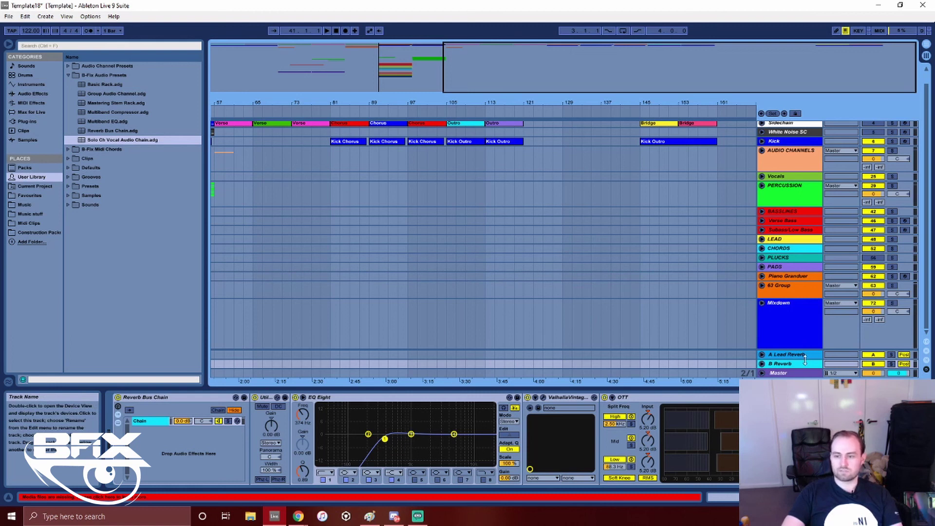
Open the Master track's device chain and switch on its Utility device, with the Chorus sections shown up close
{"action": "left_click", "coordinate": [811, 375]}
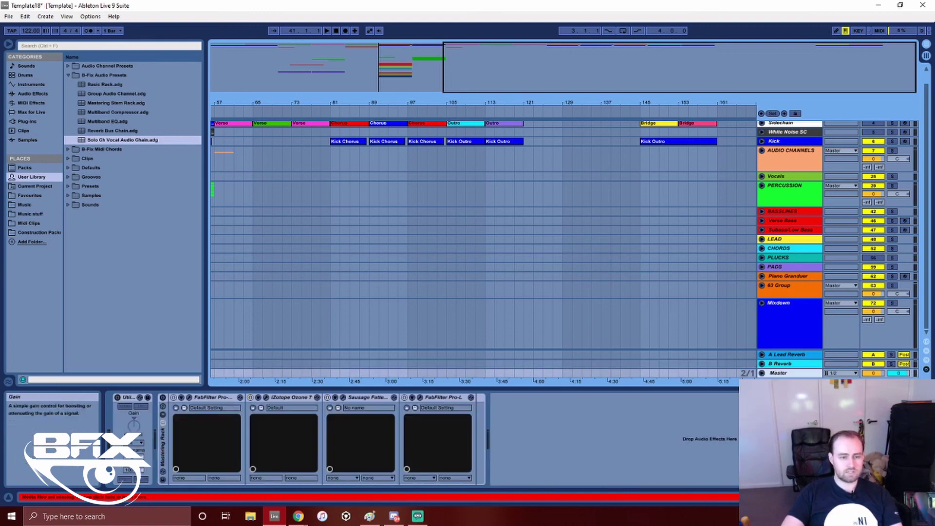
{"action": "left_click", "coordinate": [118, 398]}
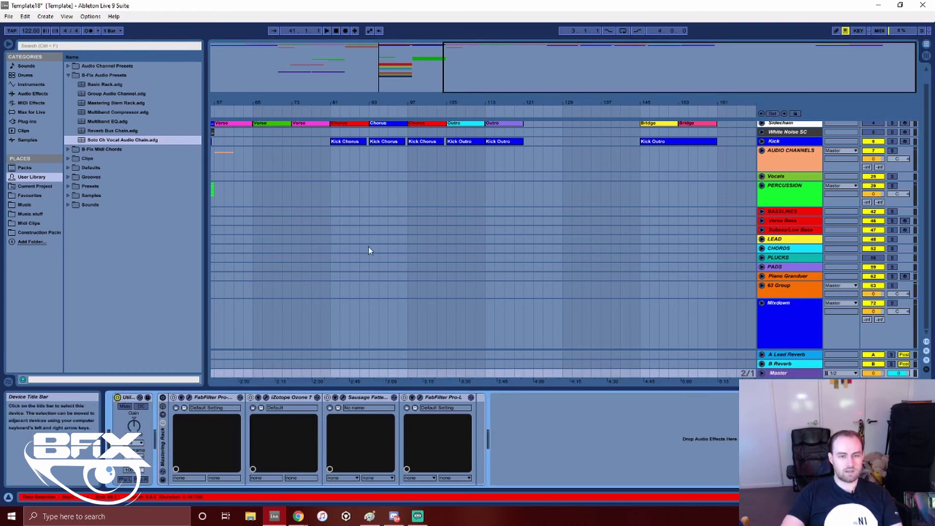
{"action": "left_click_drag", "start_coordinate": [372, 106], "coordinate": [420, 220]}
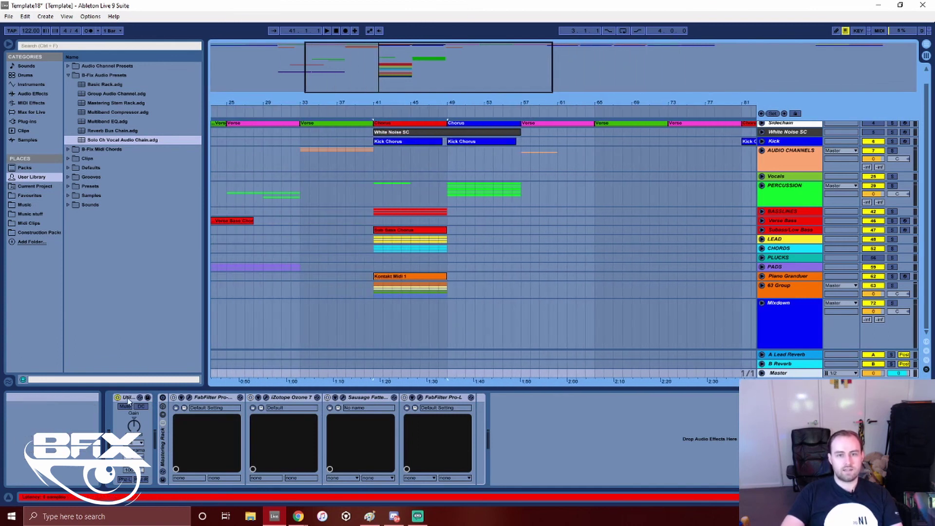